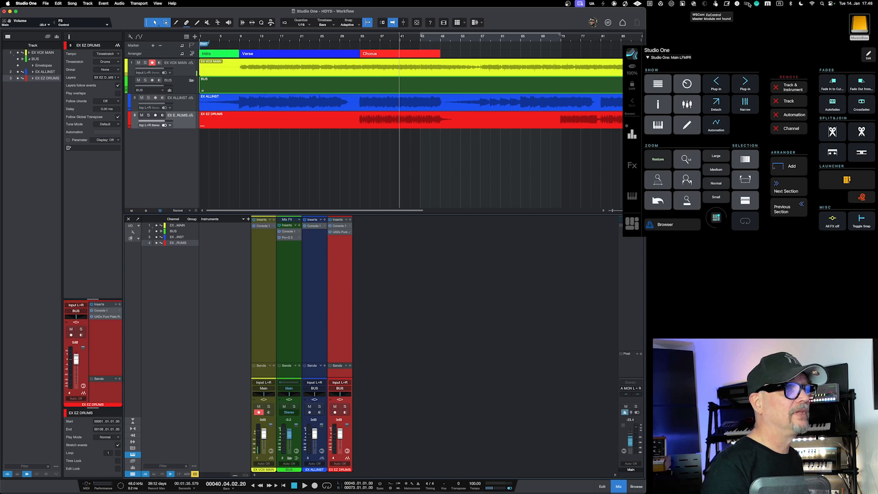
# Step: Open the MetaServer setup, check which MIDI ports are enabled for each host application, and close it
pyautogui.click(766, 5)
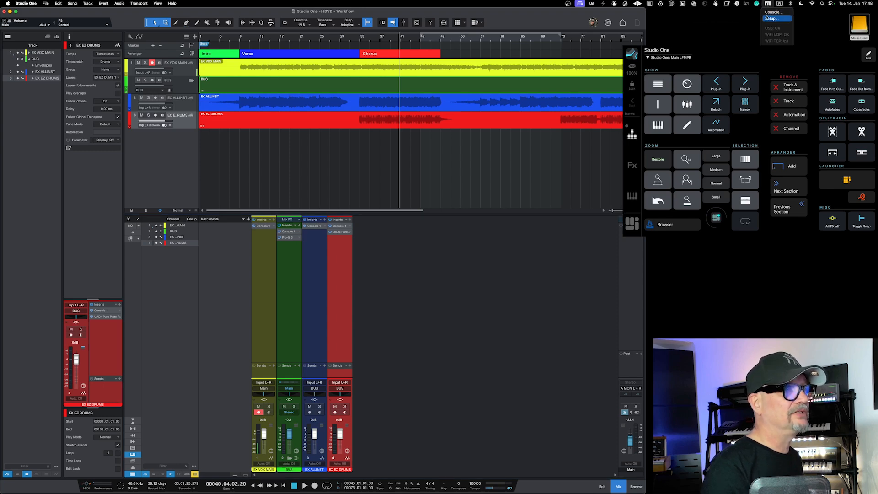
pyautogui.click(746, 33)
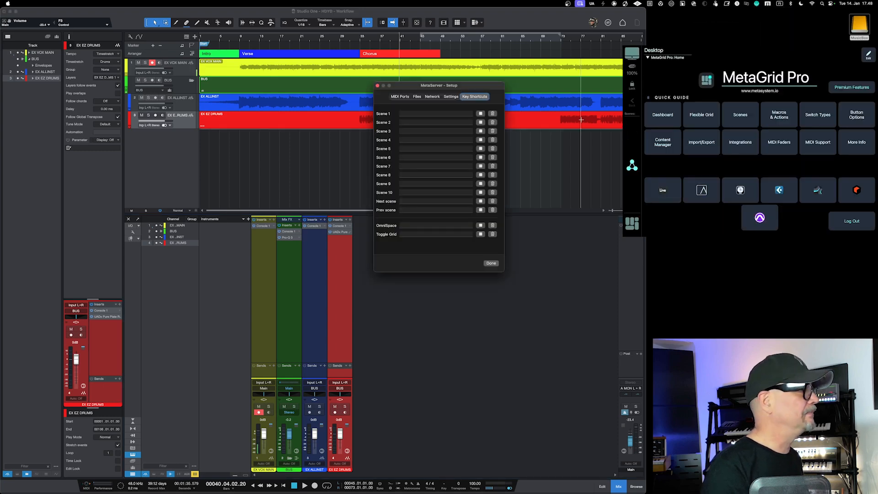
pyautogui.click(399, 97)
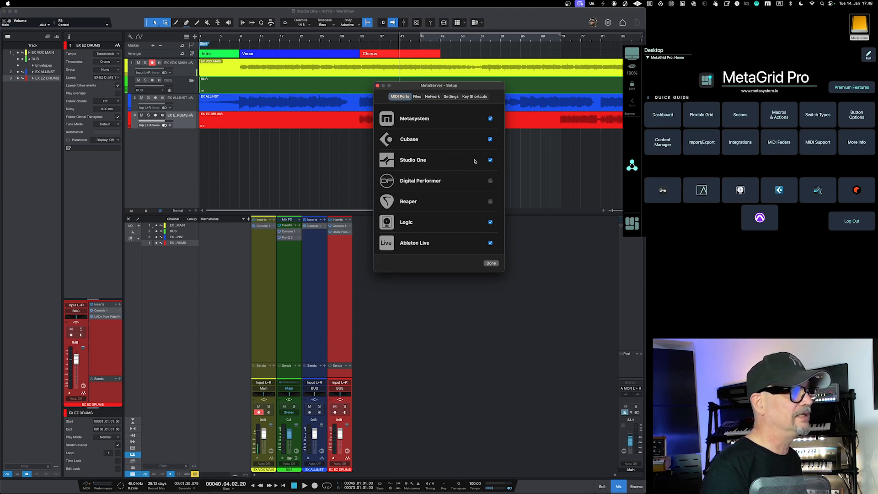
pyautogui.click(490, 263)
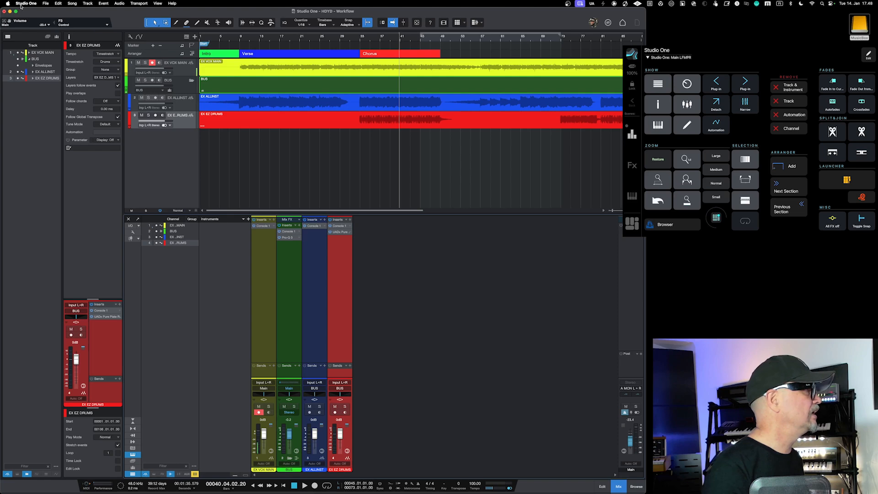
# Step: Inspect the first Metasystem external device in the Studio One preferences, including its Receive From port choices, and leave its settings unsaved
pyautogui.click(21, 4)
pyautogui.click(22, 22)
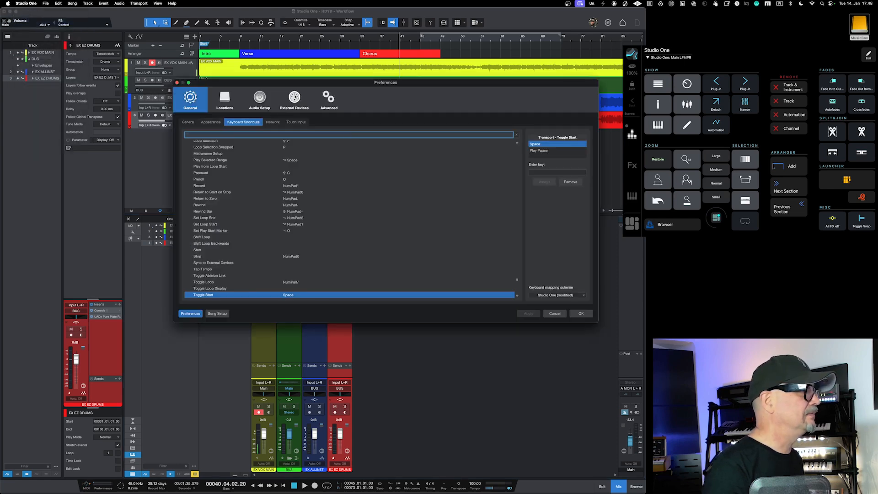
pyautogui.click(294, 97)
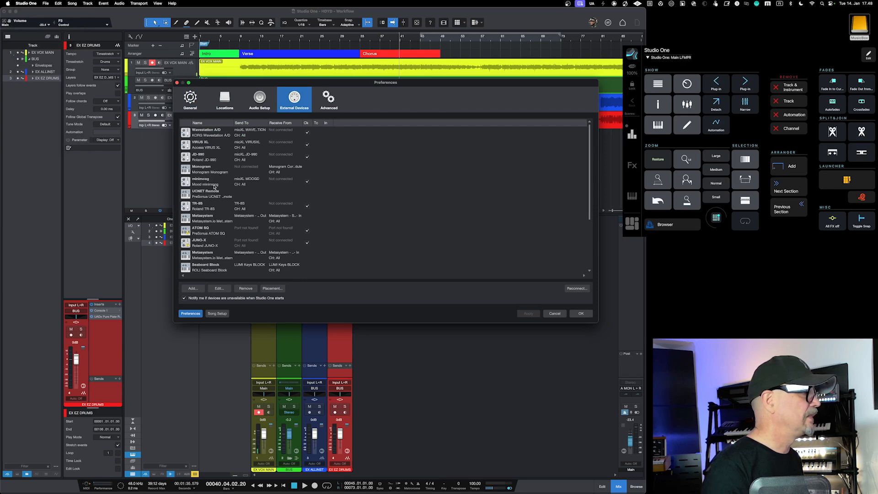
pyautogui.doubleClick(214, 217)
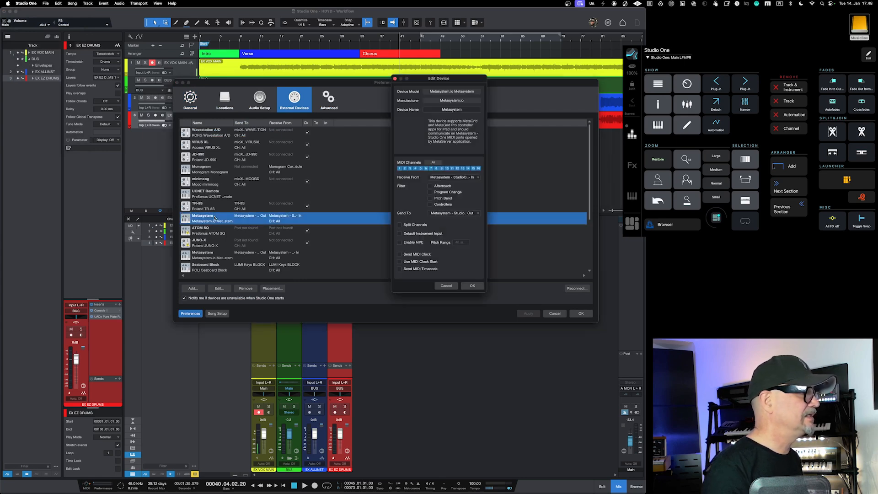
pyautogui.click(461, 178)
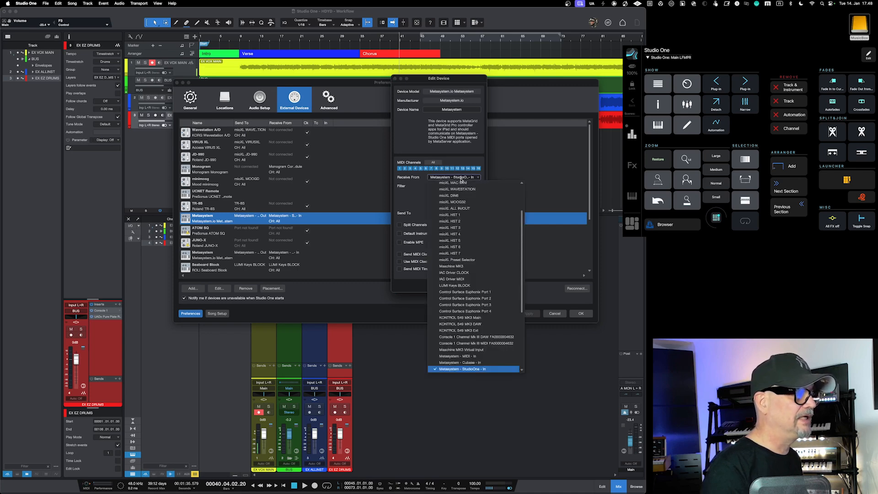
pyautogui.click(413, 186)
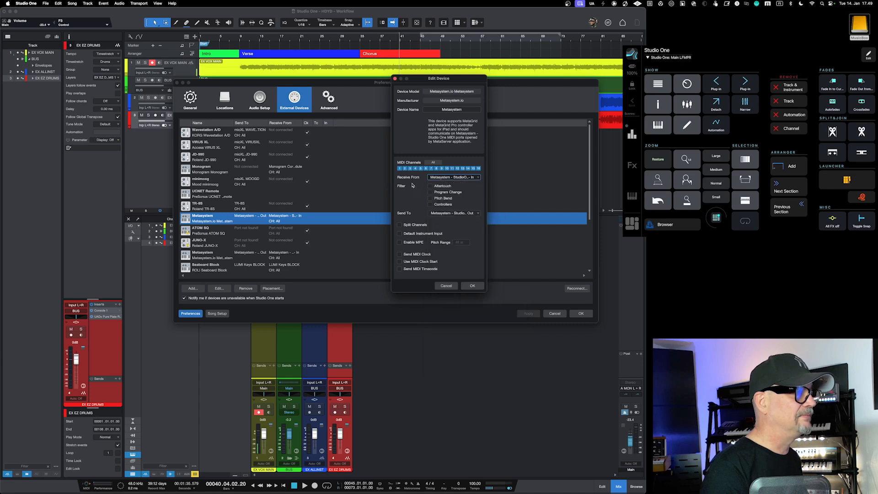
pyautogui.click(446, 285)
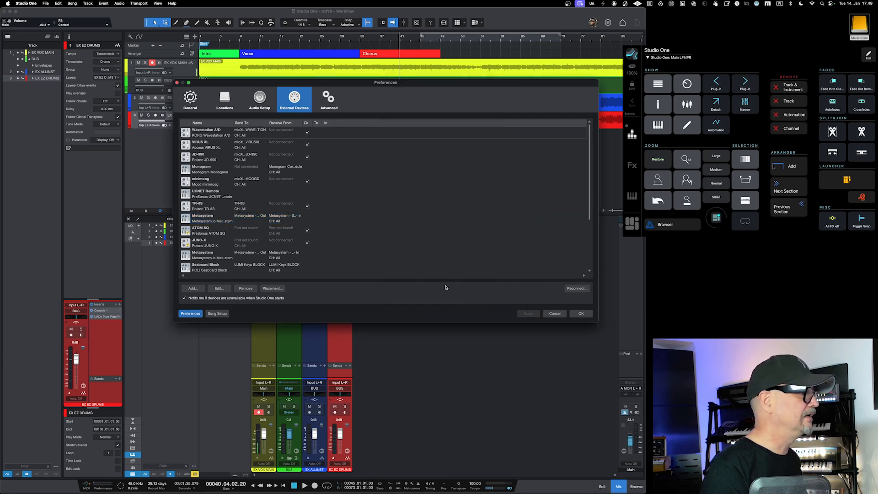
# Step: Check the port settings of the second Metasystem device and leave the preferences without saving changes
pyautogui.doubleClick(259, 255)
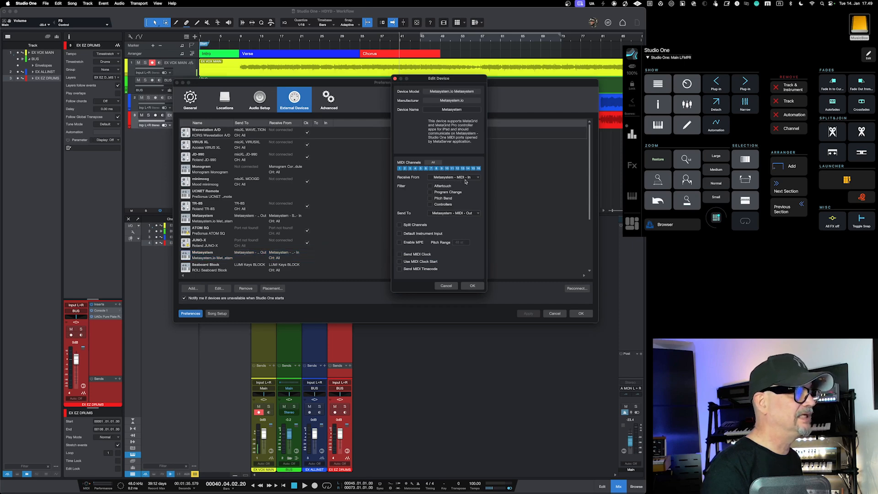
pyautogui.click(446, 286)
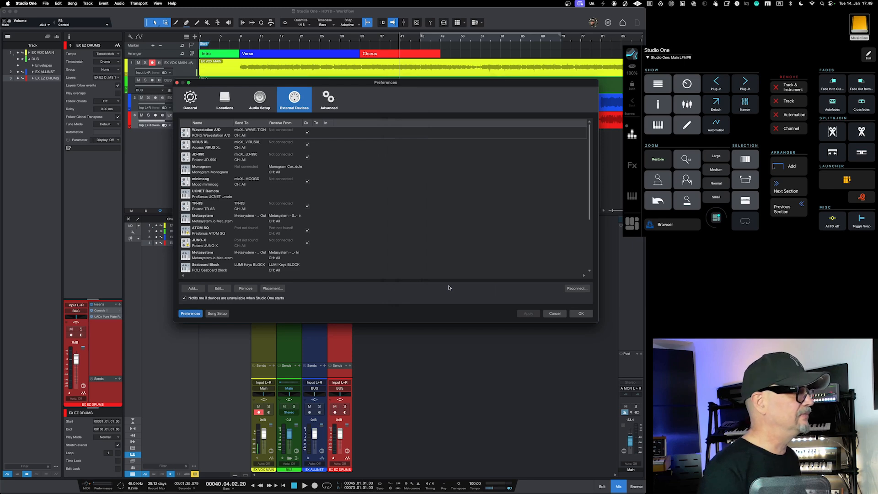
pyautogui.click(554, 313)
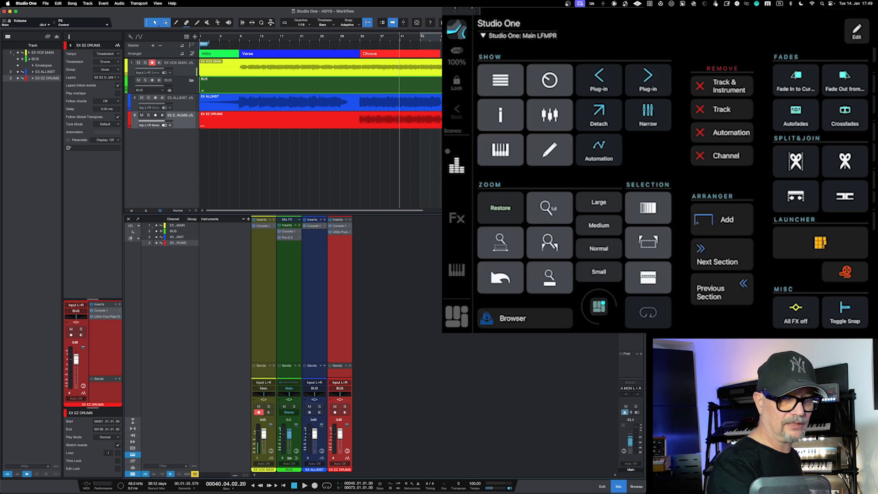
# Step: Switch to MetaGrid Pro, enter layout editing, and review the plug-in and instrument selection scenes
pyautogui.click(856, 31)
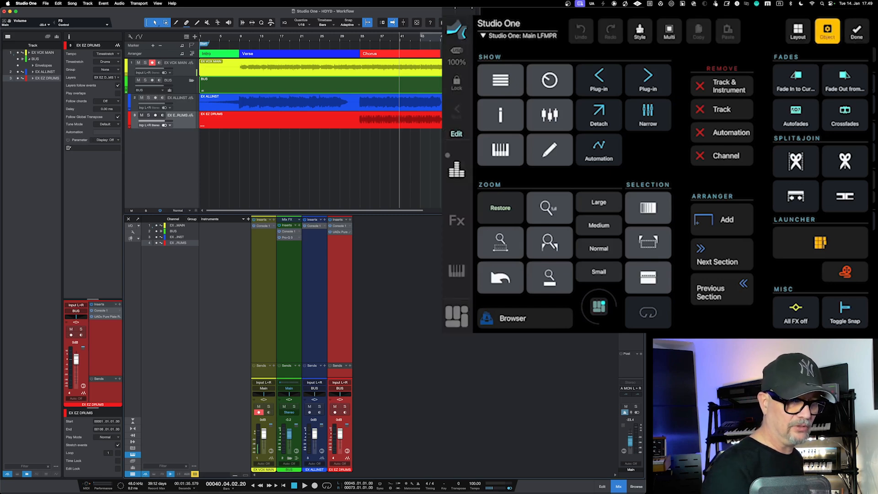
pyautogui.click(798, 31)
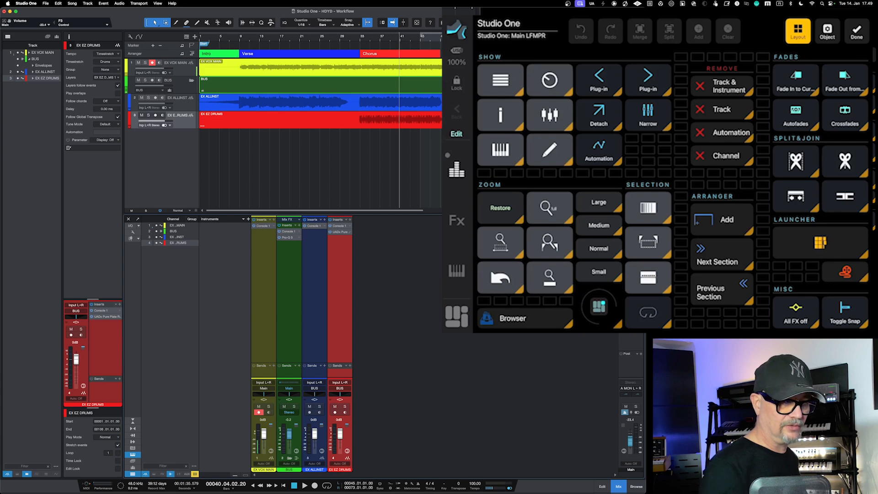
pyautogui.click(456, 221)
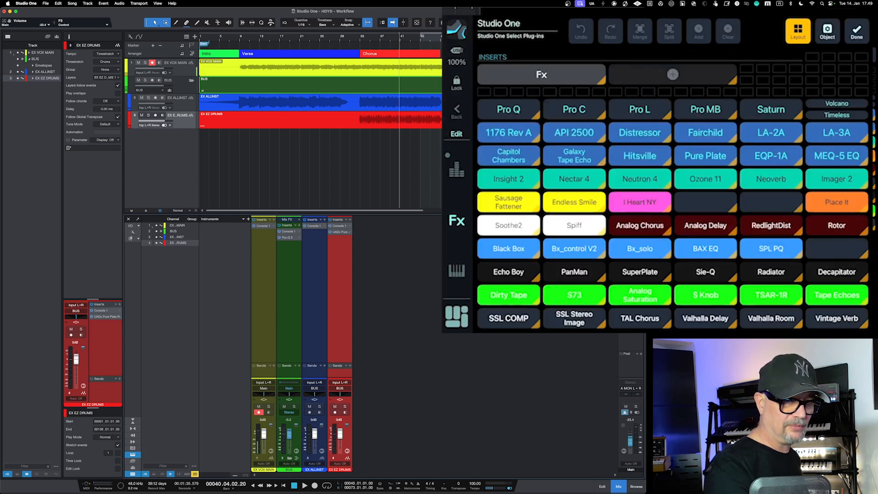
pyautogui.click(457, 271)
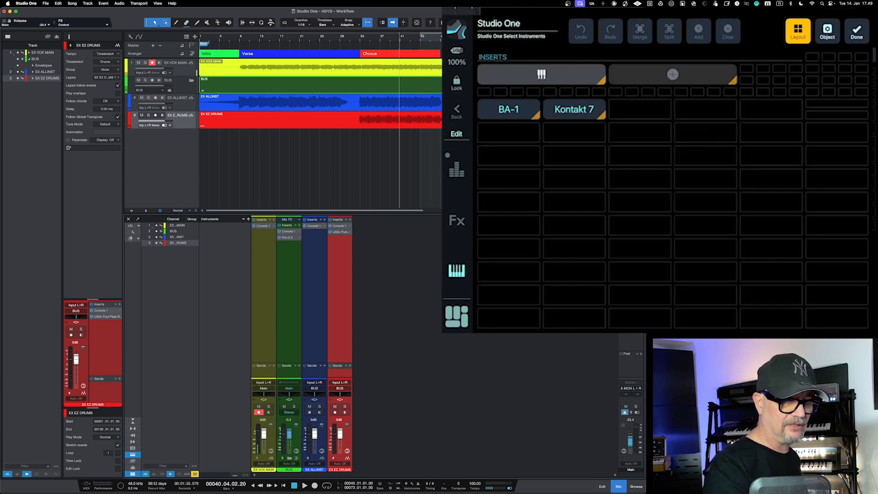
pyautogui.click(457, 221)
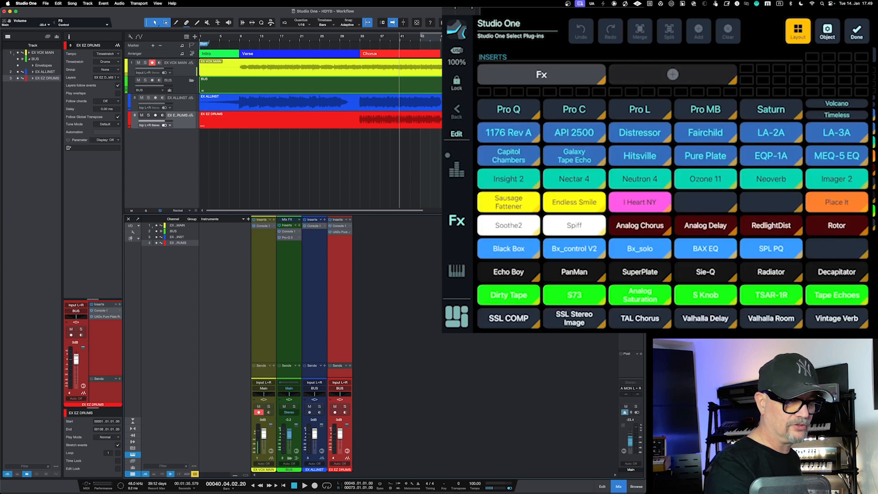
pyautogui.click(457, 271)
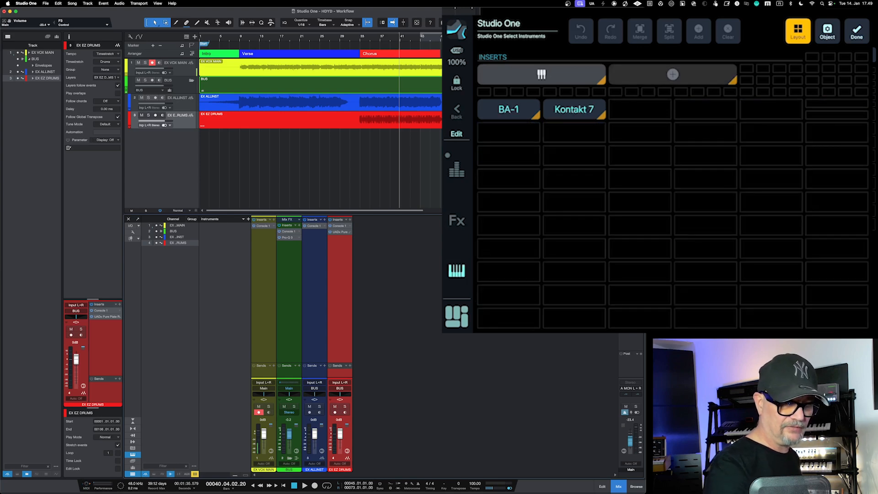
# Step: View the grid components available for an empty cell in the instruments scene, and return to the Main LFMPR grid without adding any
pyautogui.click(639, 226)
pyautogui.click(699, 31)
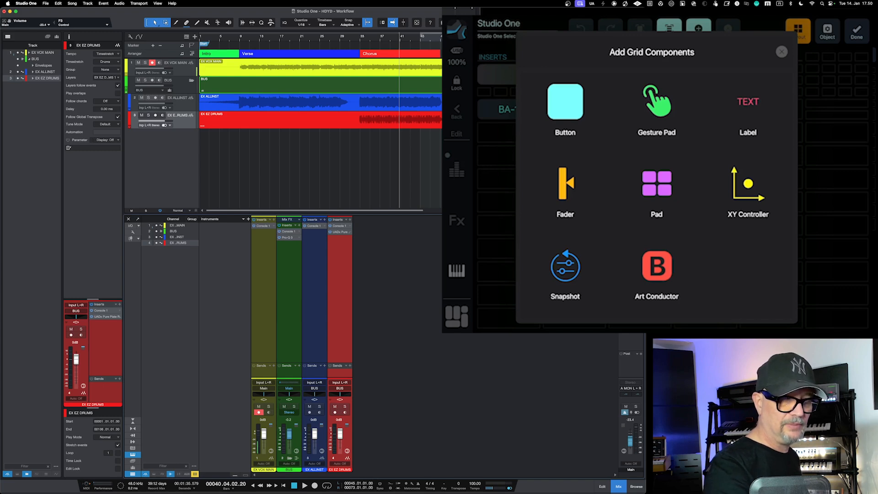
pyautogui.click(781, 51)
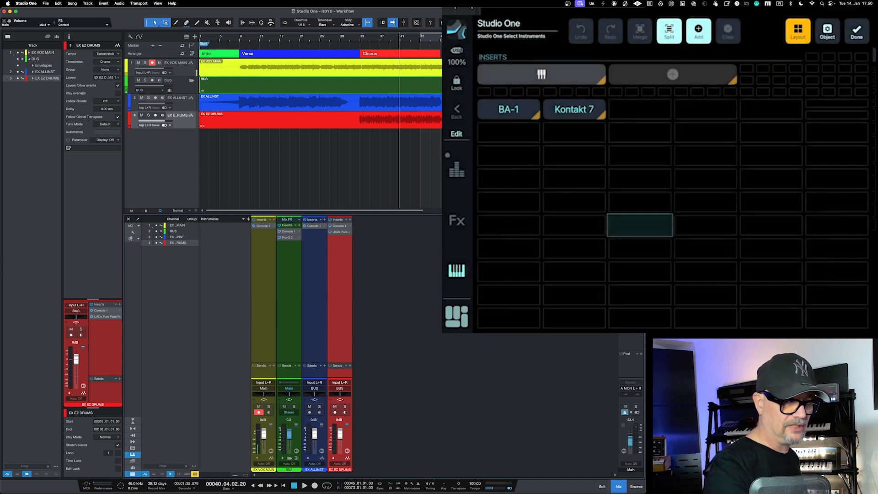
pyautogui.click(456, 220)
pyautogui.click(457, 169)
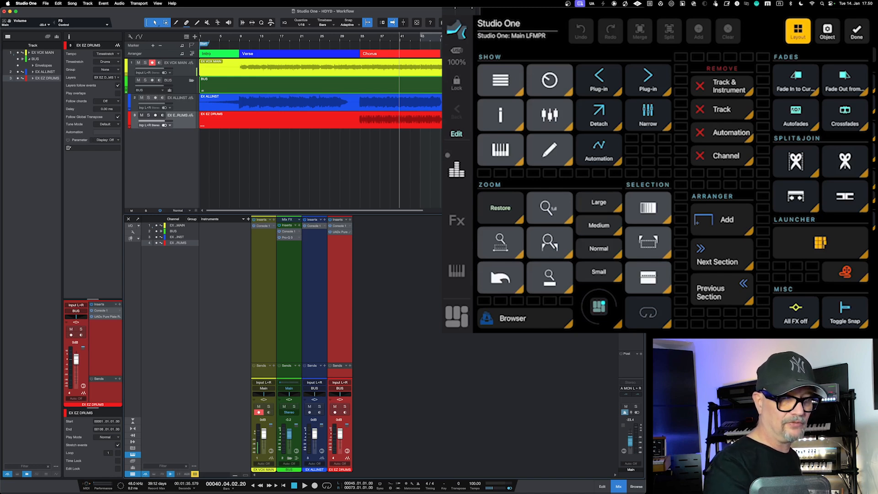
# Step: Try moving the Narrow button lower on the Main LFMPR grid and resizing it
pyautogui.moveTo(648, 115); pyautogui.dragTo(667, 154)
pyautogui.click(665, 162)
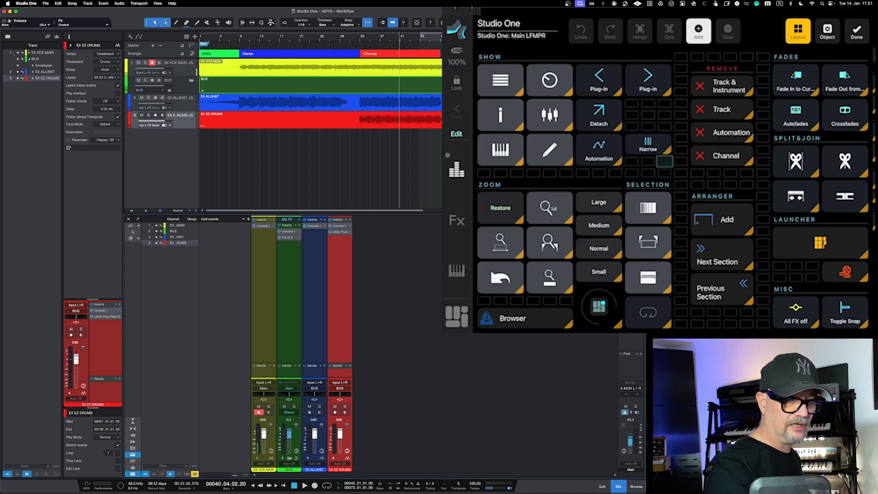
pyautogui.click(648, 144)
pyautogui.moveTo(664, 162); pyautogui.dragTo(648, 111)
pyautogui.click(648, 145)
pyautogui.click(648, 145)
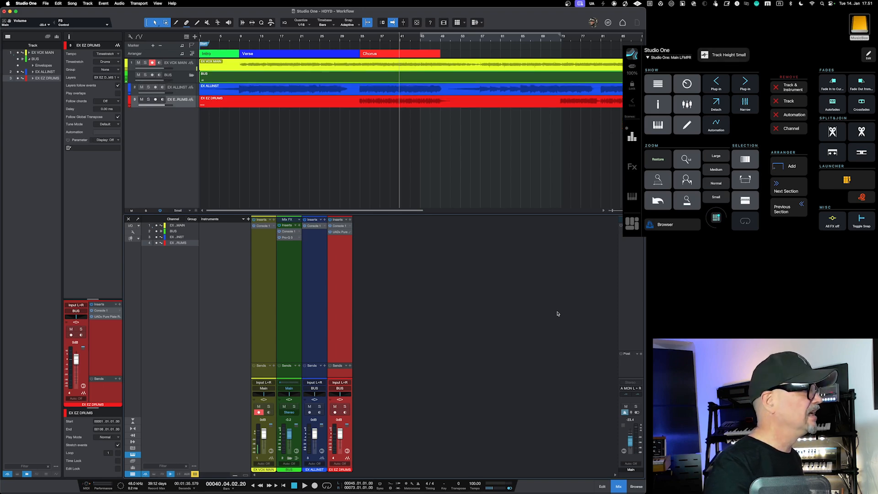
# Step: Switch the Studio One track height through Normal and Large, ending on Small
pyautogui.hotkey('shift', 'e')
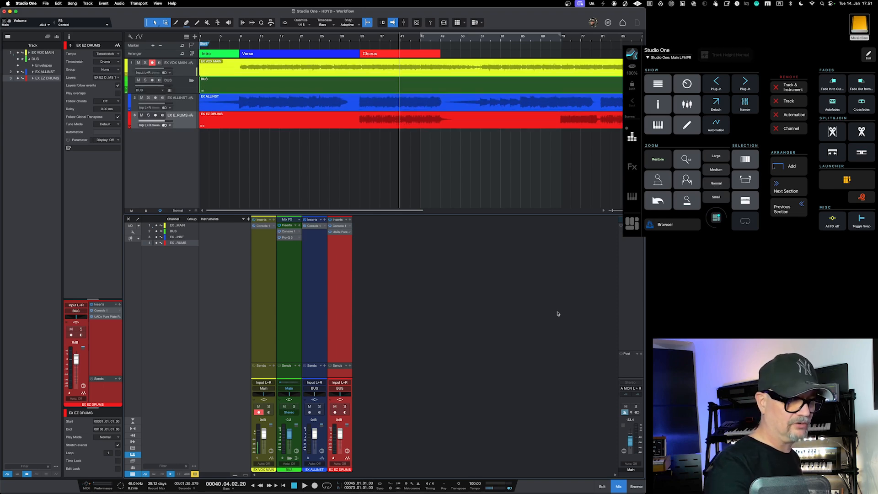
pyautogui.hotkey('shift', 'e')
pyautogui.hotkey('shift', 'e')
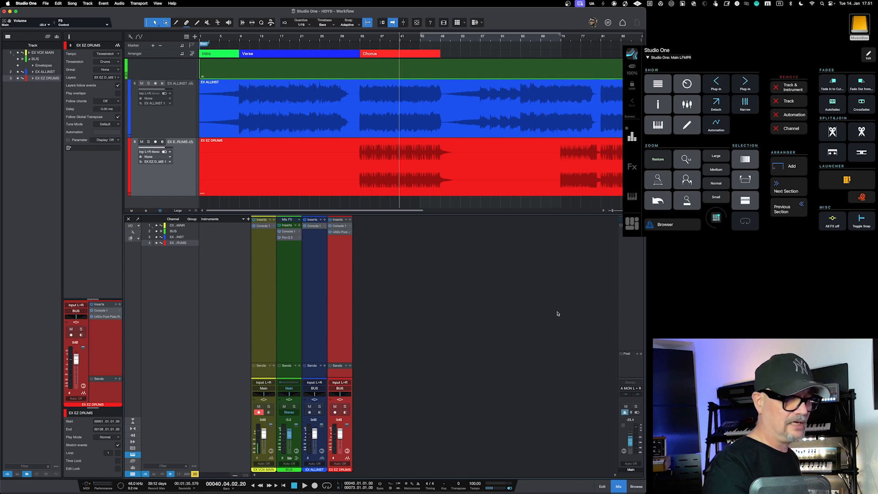
pyautogui.hotkey('shift', 'e')
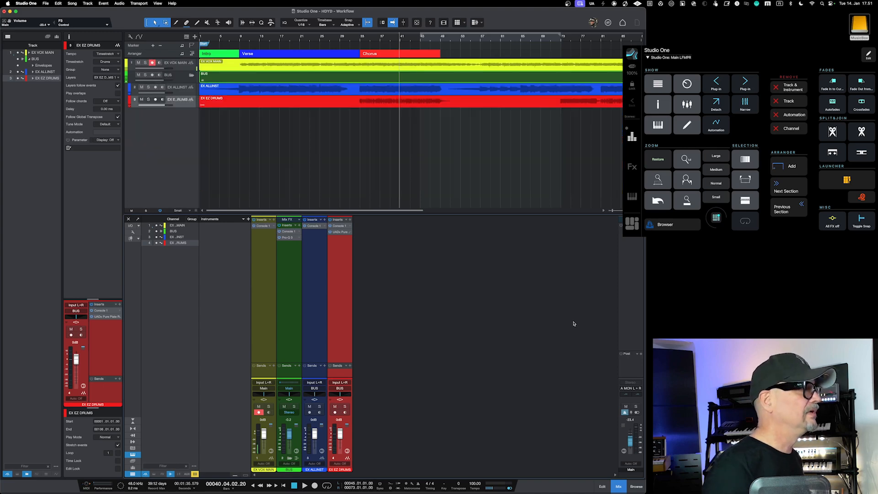
# Step: Set the loop range to the Chorus arranger section and activate looping
pyautogui.click(386, 53)
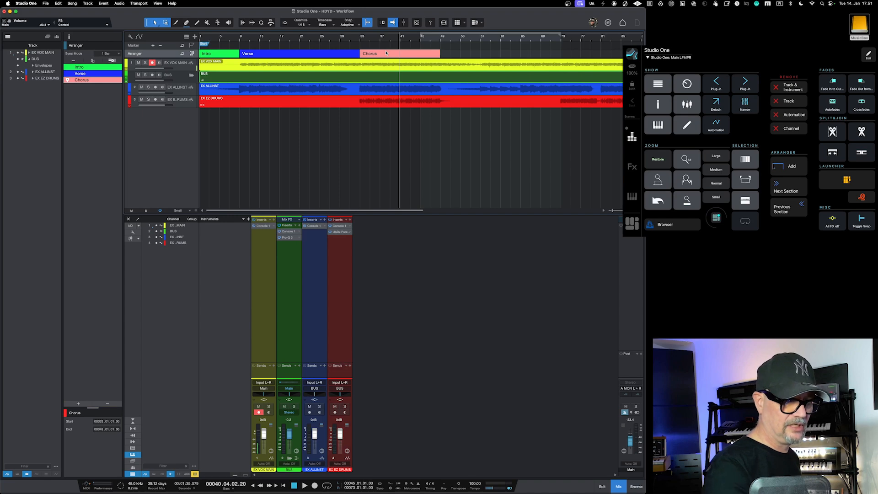
pyautogui.press('p')
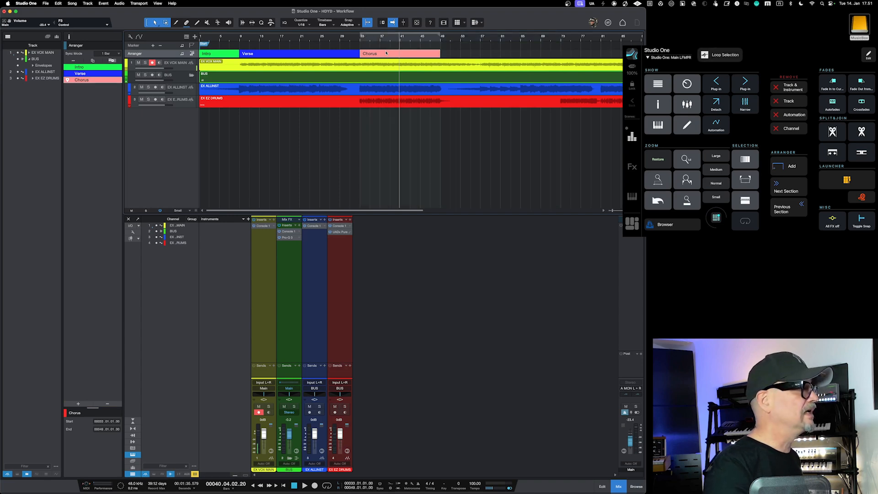
pyautogui.press('KP_Divide')
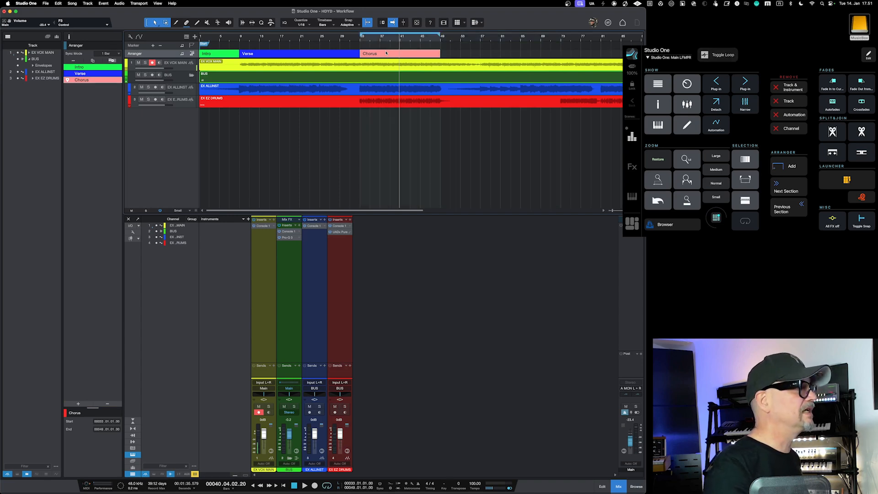
# Step: Set the loop range to the Verse arranger section and turn looping off
pyautogui.click(312, 57)
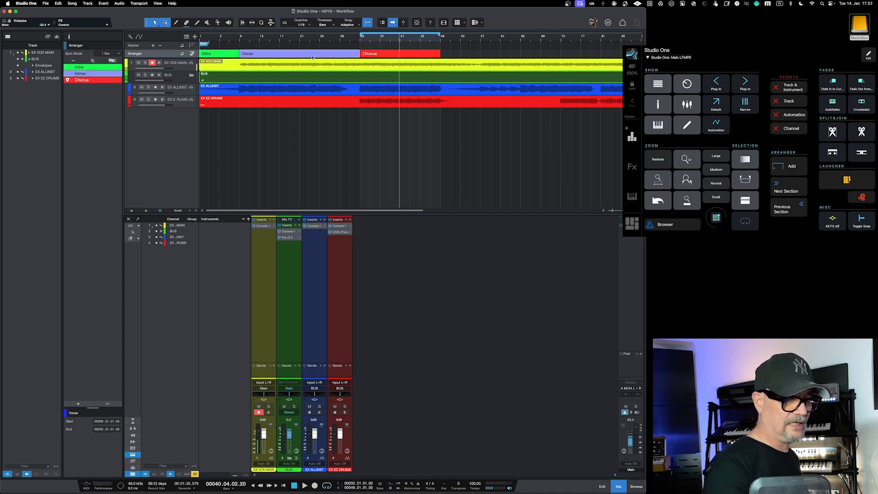
pyautogui.press('p')
pyautogui.press('KP_Divide')
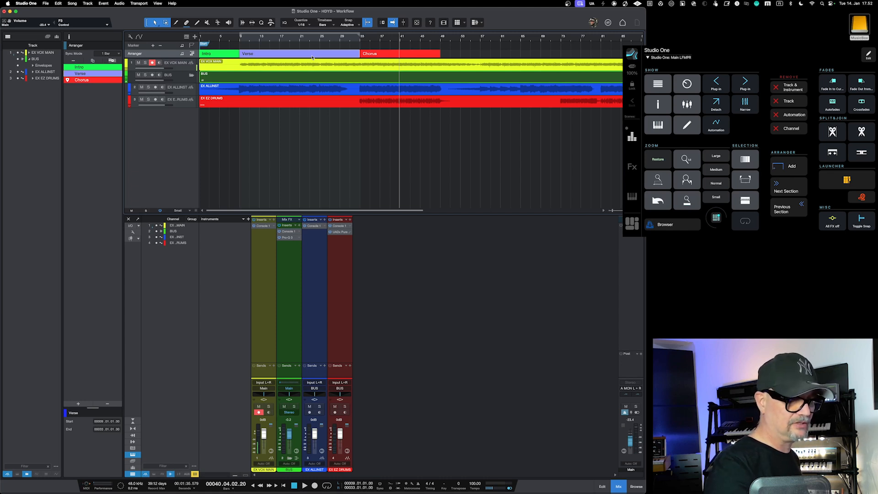
# Step: Zoom the arrangement to the Verse section and restore the previous zoom
pyautogui.hotkey('shift', 's')
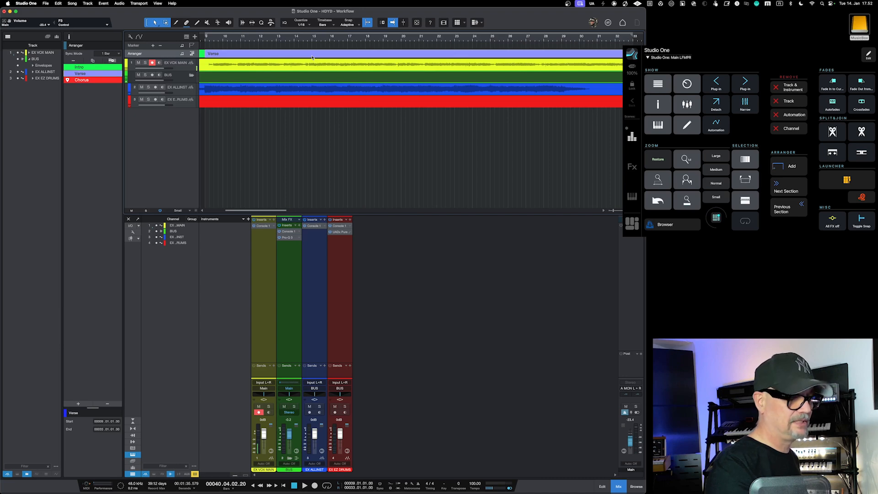
pyautogui.hotkey('shift', 'l')
pyautogui.hotkey('shift', 'l')
pyautogui.hotkey('shift', 'l')
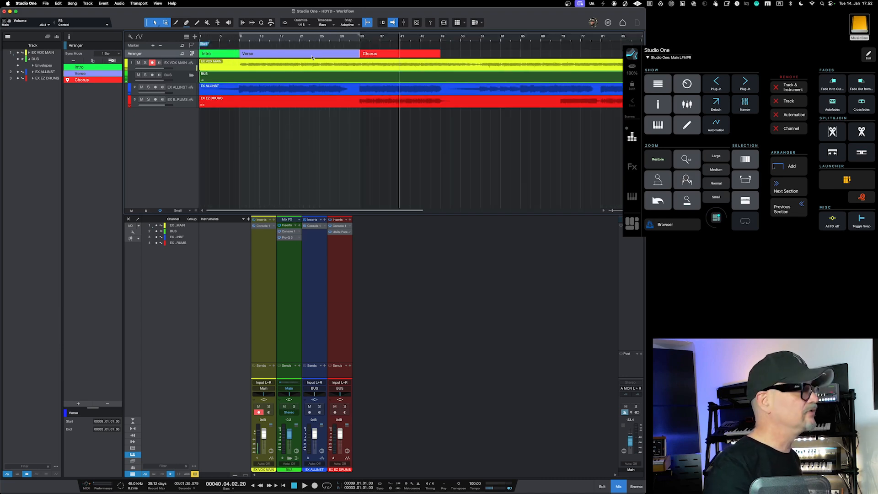
# Step: Select the EX EZ DRUMS track and zoom it vertically to fill the arrangement
pyautogui.click(186, 105)
pyautogui.press('z')
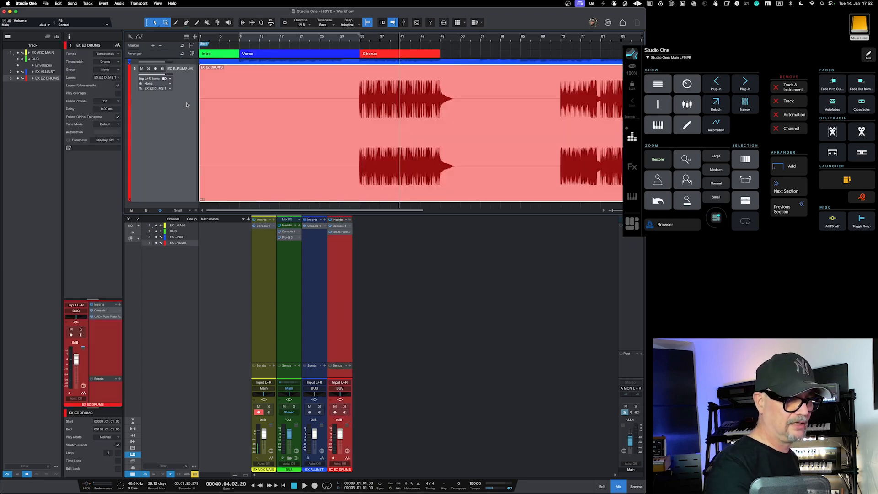
# Step: Restore the previous track heights in the arrangement and deselect the drums event
pyautogui.press('z')
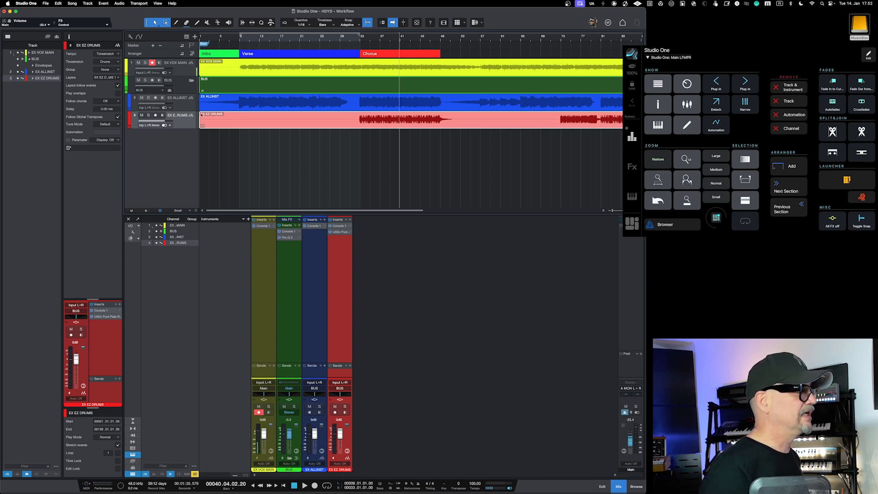
pyautogui.click(230, 165)
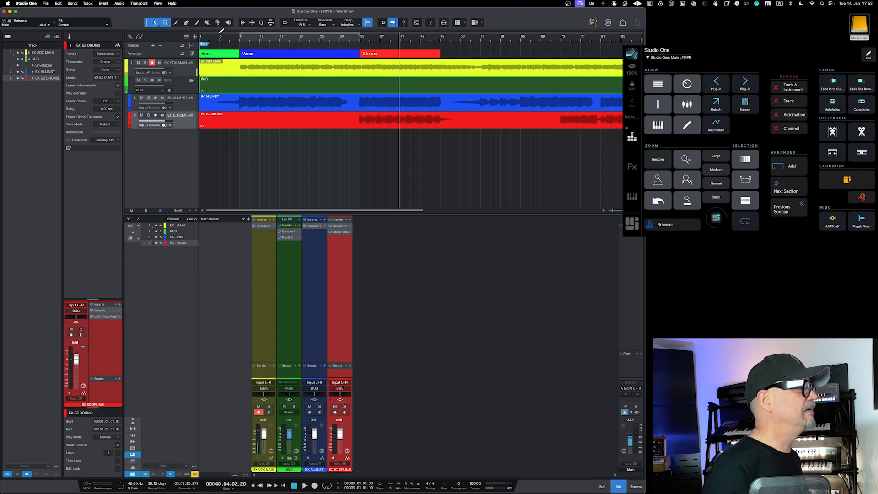
# Step: Select the Intro arranger section and jump forward and back between the sections, finishing at the Verse
pyautogui.click(218, 55)
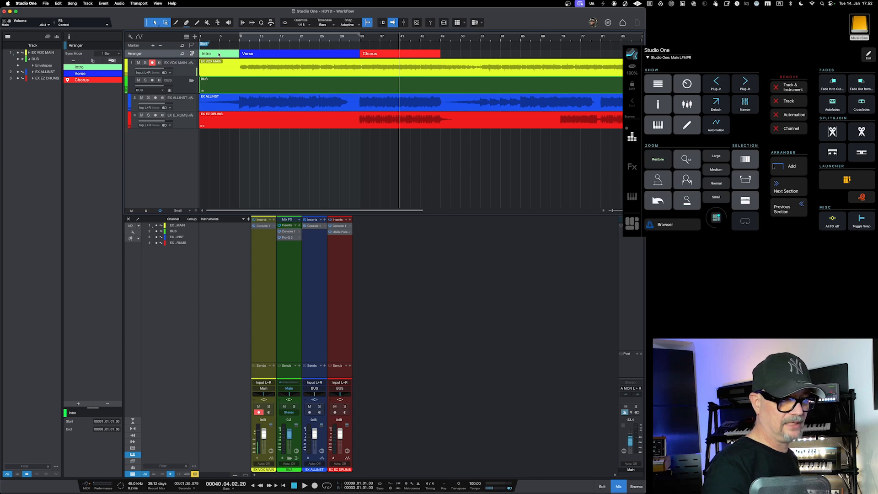
pyautogui.hotkey('shift', 'n')
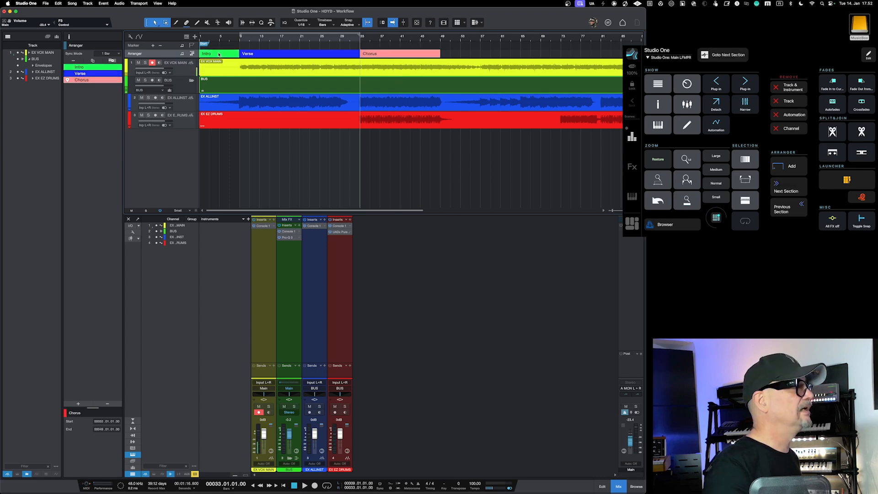
pyautogui.hotkey('shift', 'b')
pyautogui.hotkey('shift', 'b')
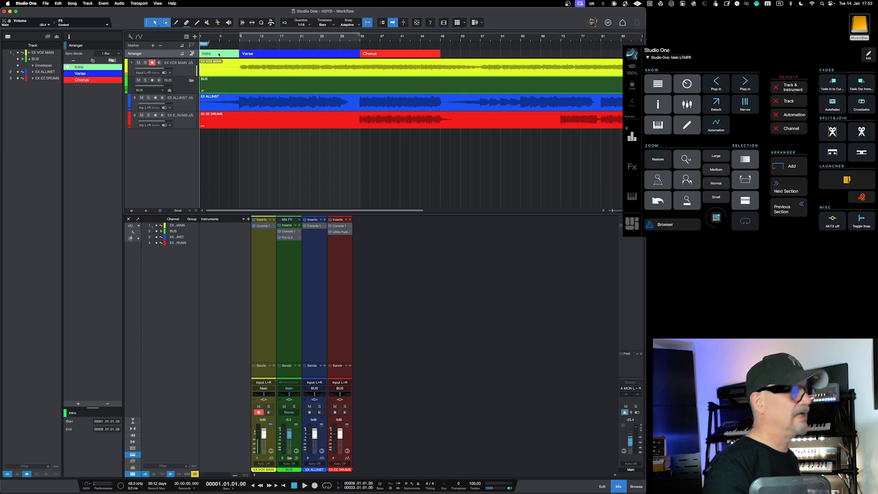
pyautogui.hotkey('shift', 'n')
pyautogui.hotkey('shift', 'n')
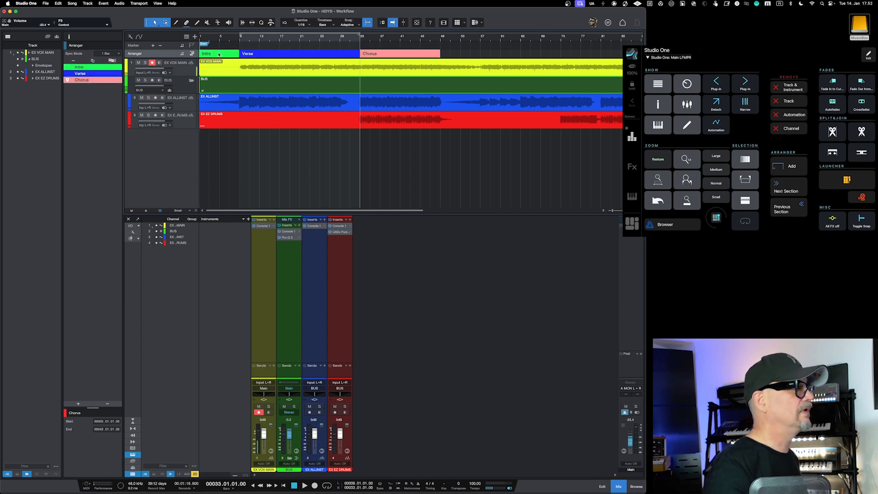
pyautogui.hotkey('shift', 'b')
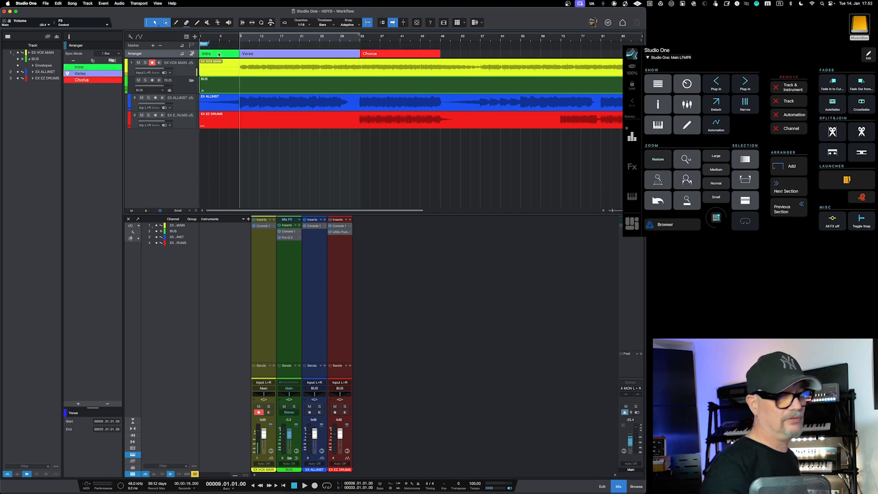
# Step: Show and hide the Launcher beside the arrangement, and open and close the video player
pyautogui.hotkey('shift', 'l')
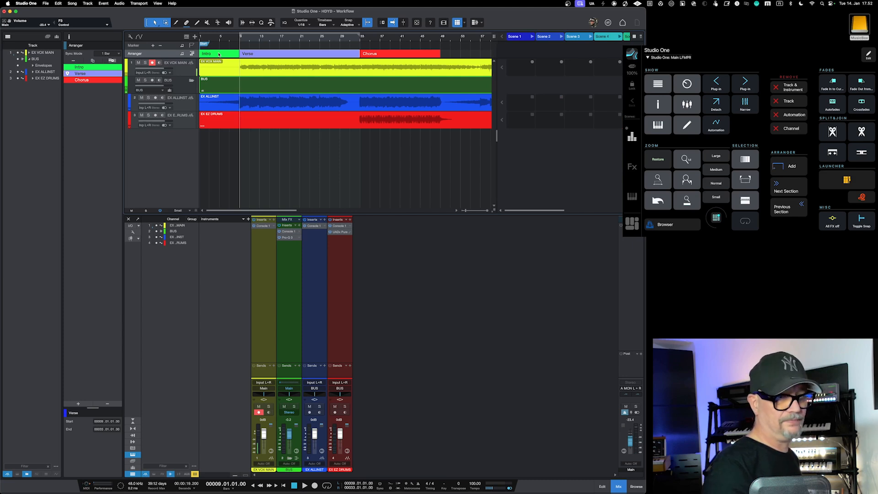
pyautogui.hotkey('shift', 'l')
pyautogui.press('ctrl+alt+shift+super+v')
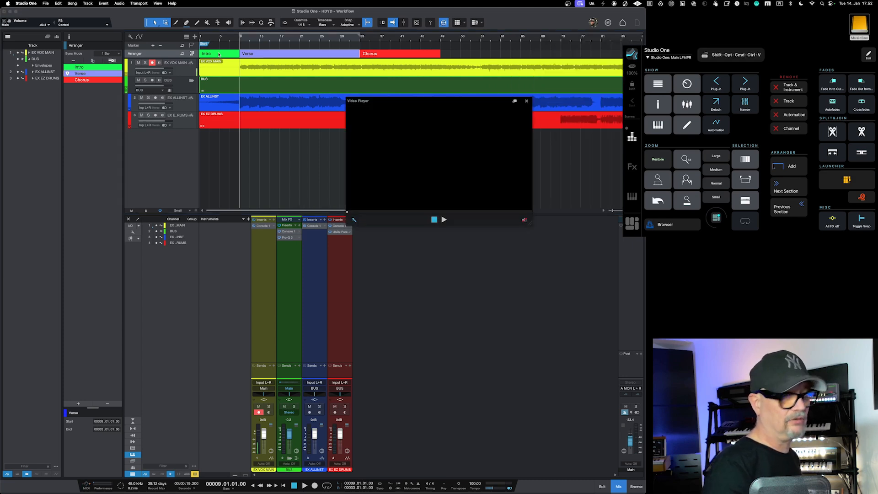
pyautogui.press('ctrl+alt+shift+super+v')
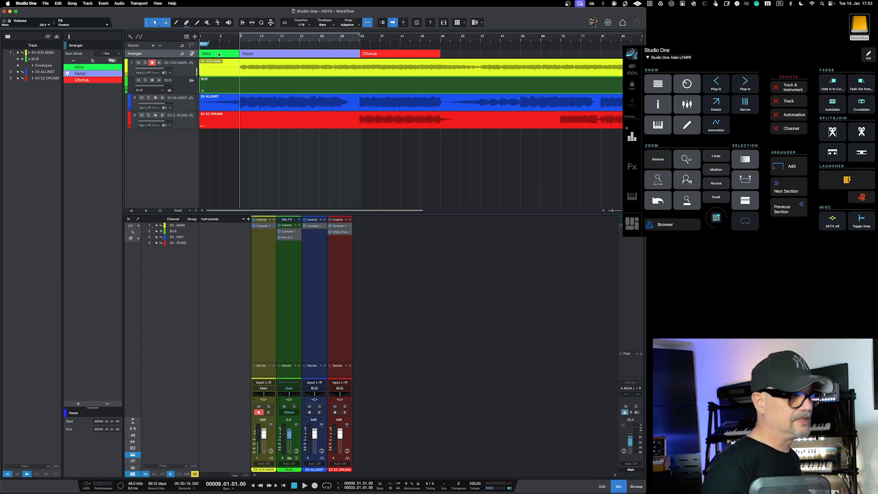
# Step: Select the EX EZ DRUMS track, find and insert the BA-1 instrument from the browser, and hide the browser
pyautogui.click(181, 125)
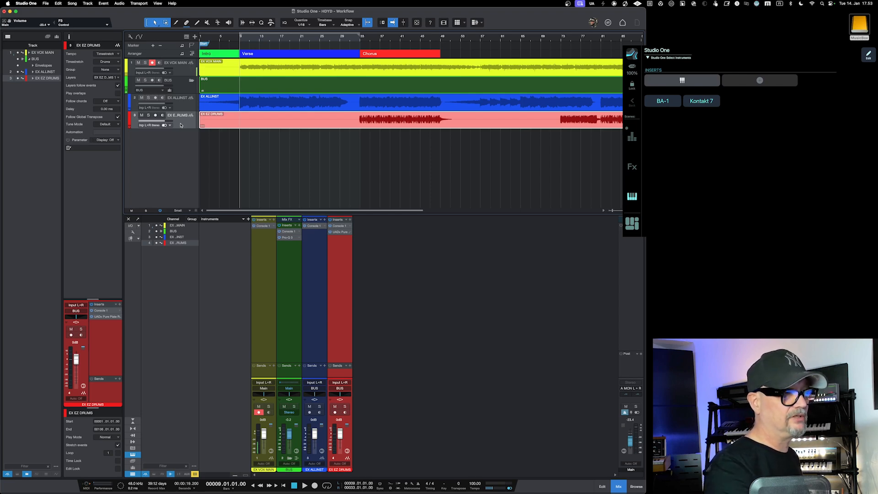
pyautogui.press('F5')
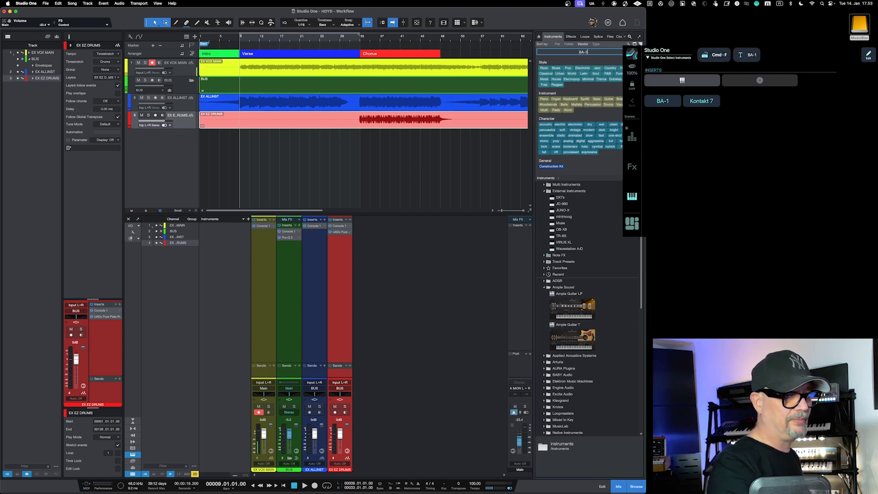
pyautogui.write('BA-1')
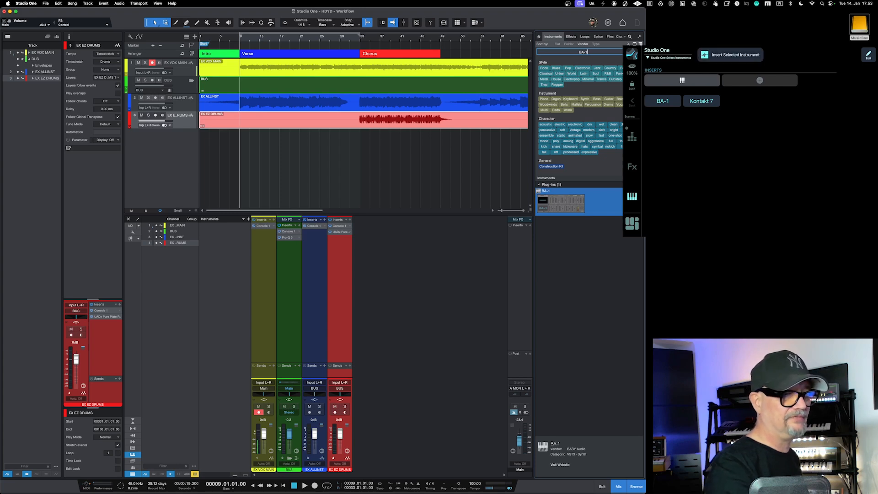
pyautogui.press('Return')
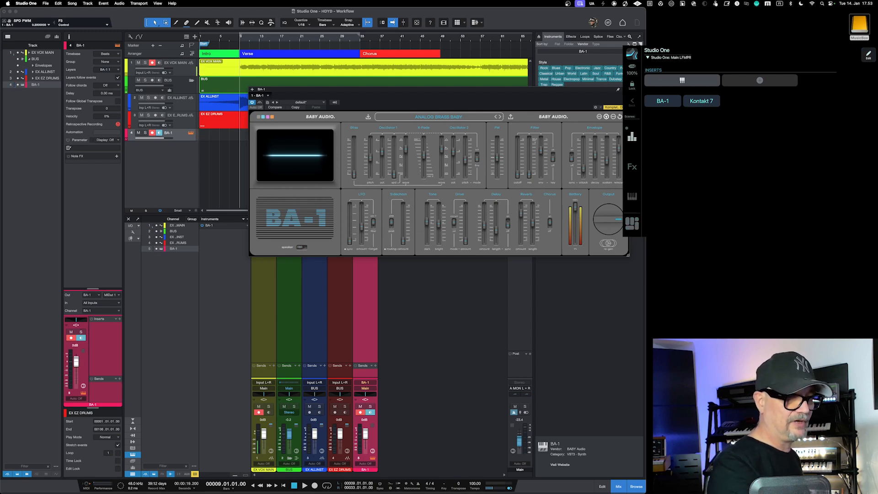
pyautogui.press('F5')
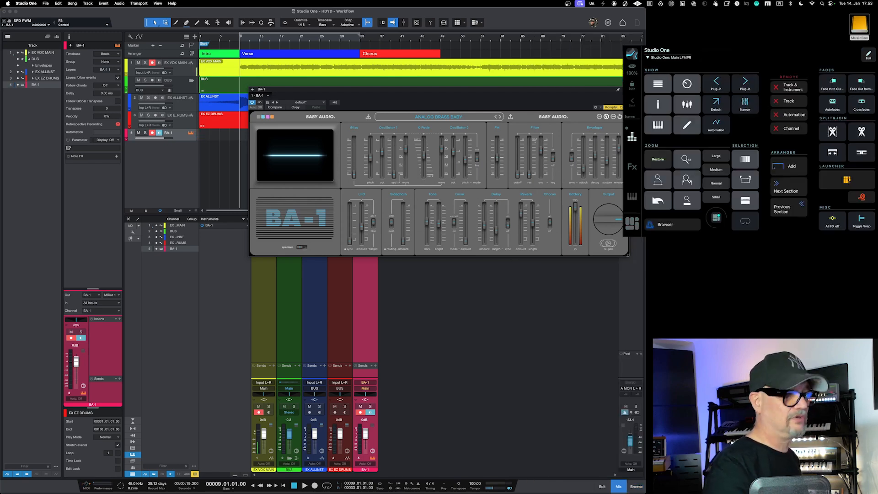
# Step: Toggle the BA-1 instrument editor off and on, and leave it closed
pyautogui.hotkey('shift', 'F11')
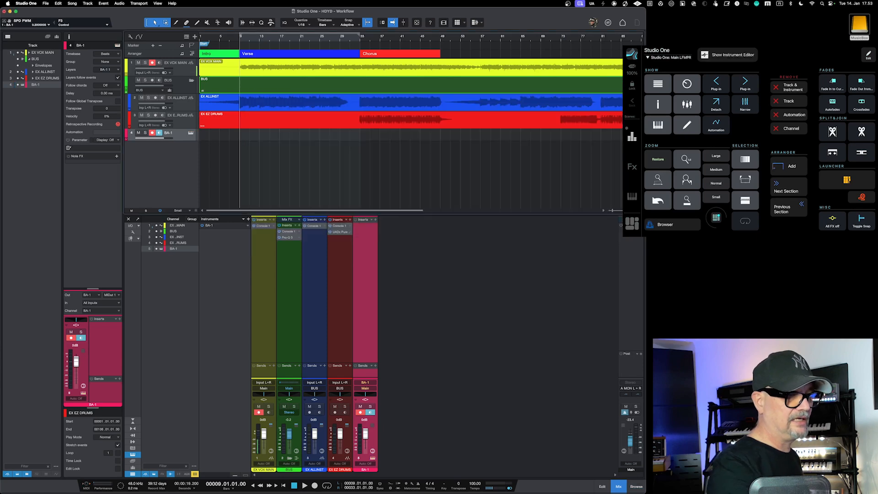
pyautogui.hotkey('shift', 'F11')
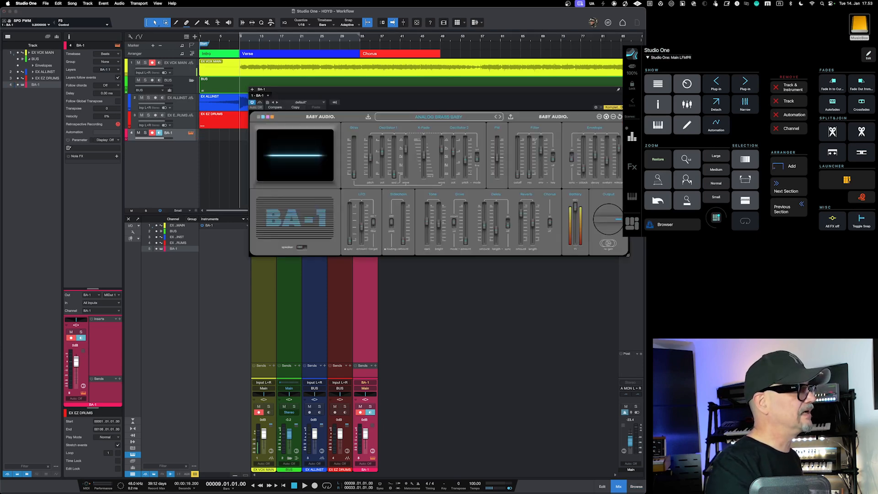
pyautogui.hotkey('shift', 'F11')
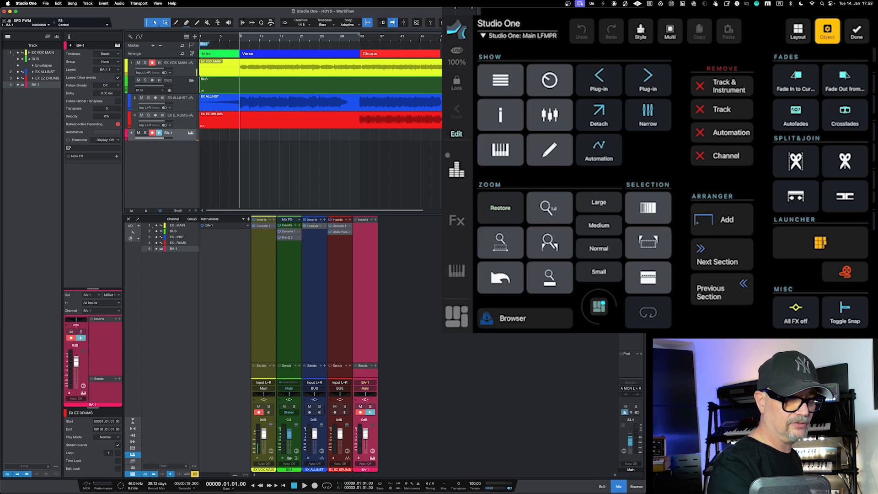
# Step: Examine the macro assigned to the keyboard-icon button in the Show section of the MetaGrid layout
pyautogui.click(500, 150)
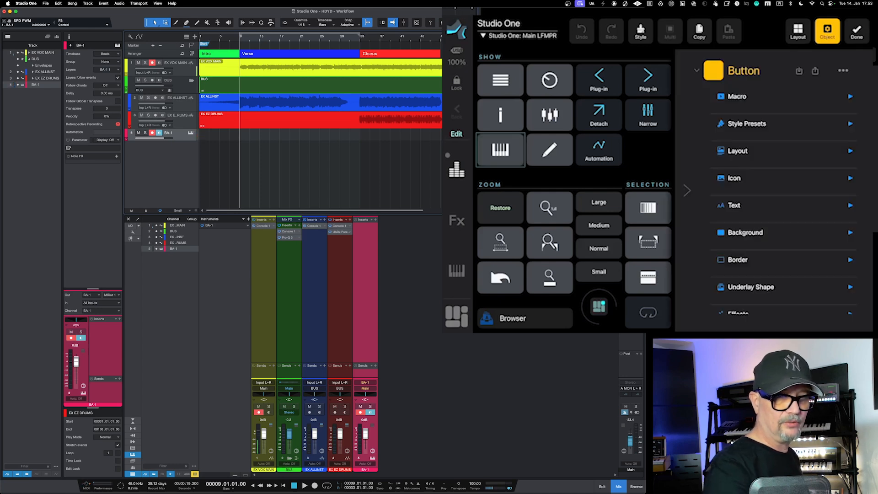
pyautogui.click(736, 96)
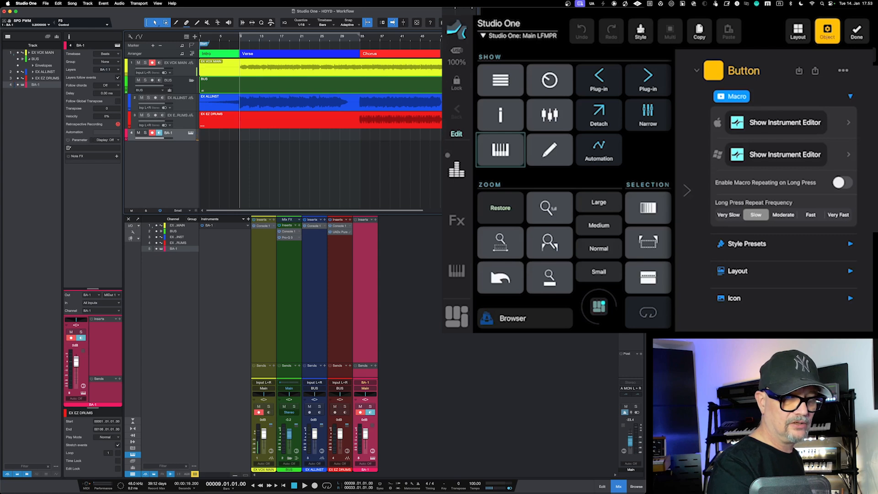
pyautogui.moveTo(632, 149); pyautogui.dragTo(664, 161)
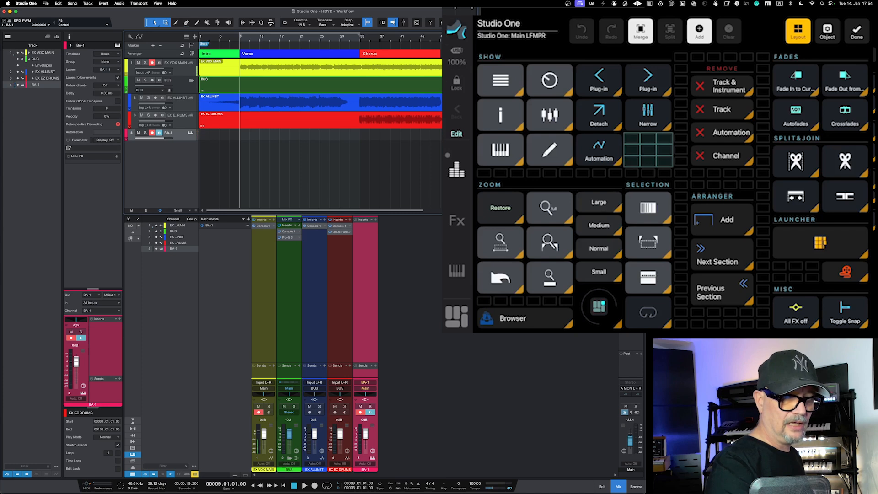
pyautogui.click(699, 31)
pyautogui.click(566, 106)
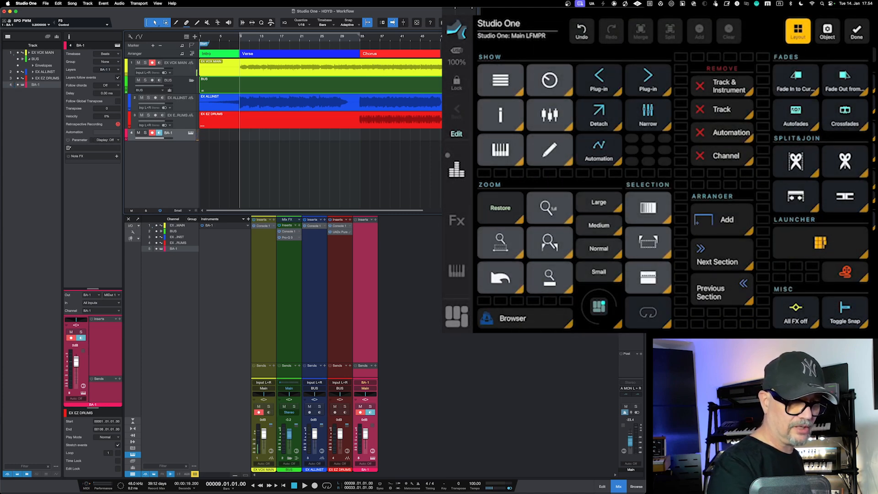
pyautogui.click(581, 31)
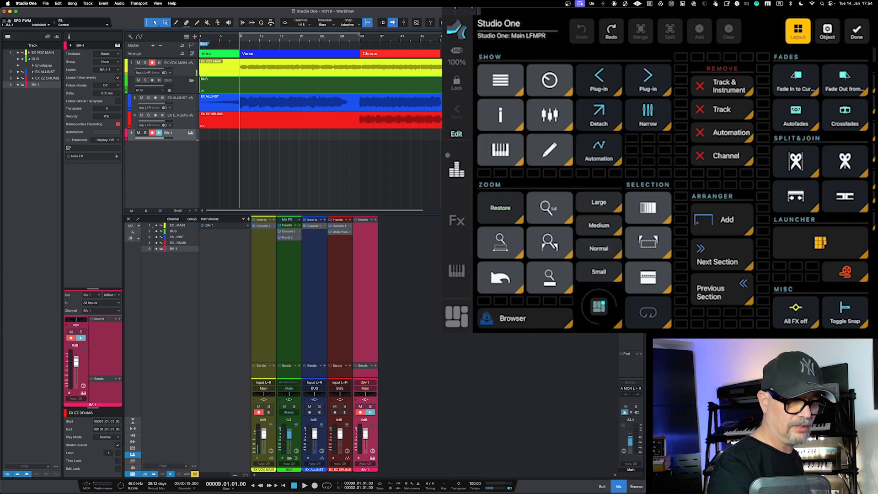
# Step: Merge the empty grid cells beside the Automation button into one cell and add a Button component to it
pyautogui.moveTo(632, 139); pyautogui.dragTo(664, 161)
pyautogui.click(640, 31)
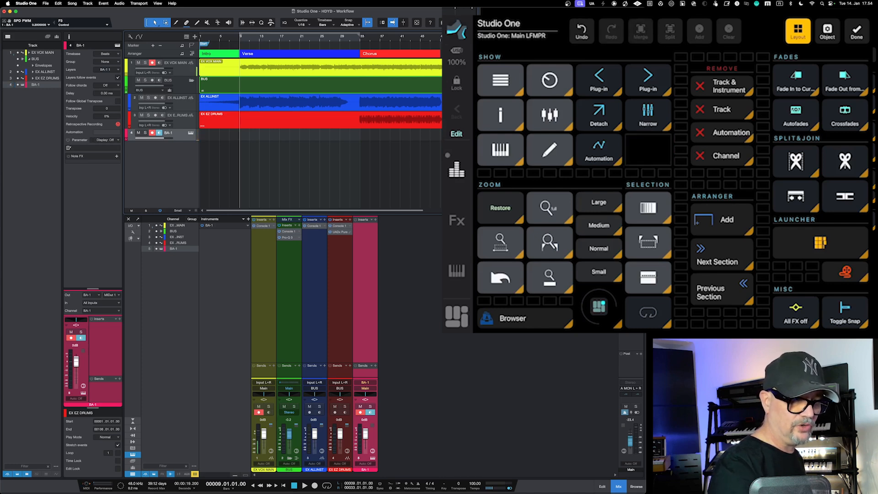
pyautogui.click(648, 150)
pyautogui.click(699, 31)
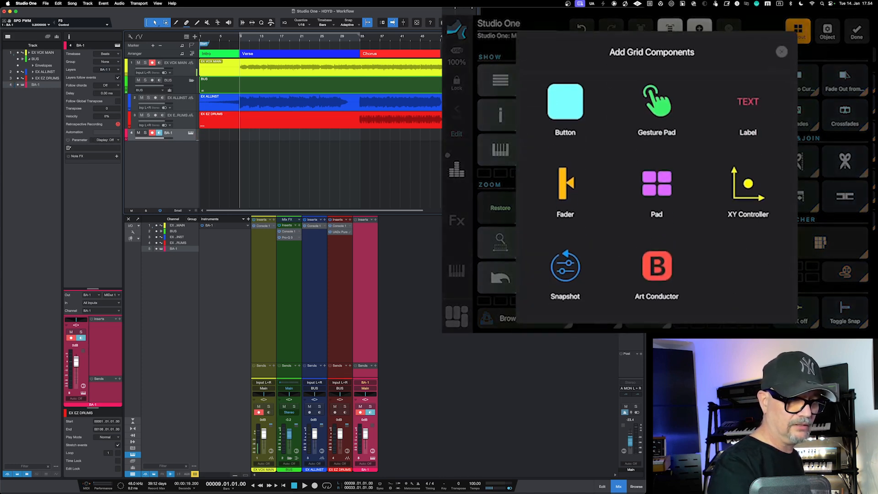
pyautogui.click(565, 105)
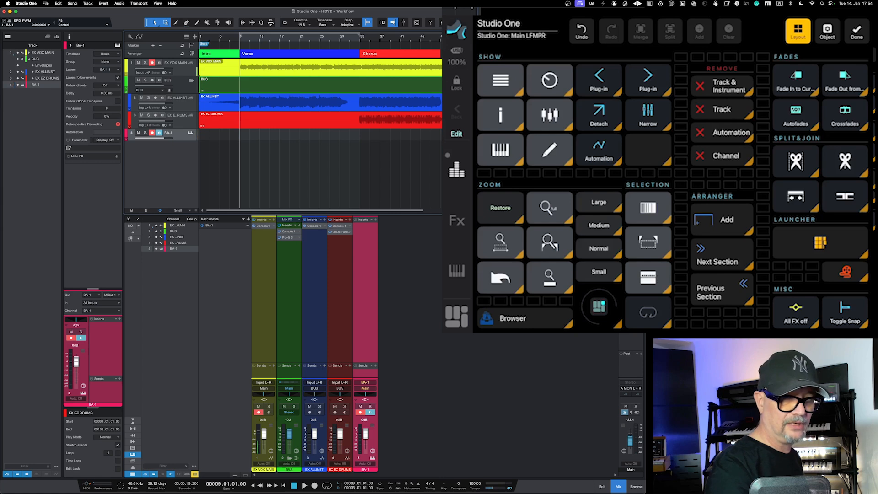
# Step: Open the Mac macro editor for the new blank button and add a Studio One command action
pyautogui.click(648, 150)
pyautogui.click(827, 31)
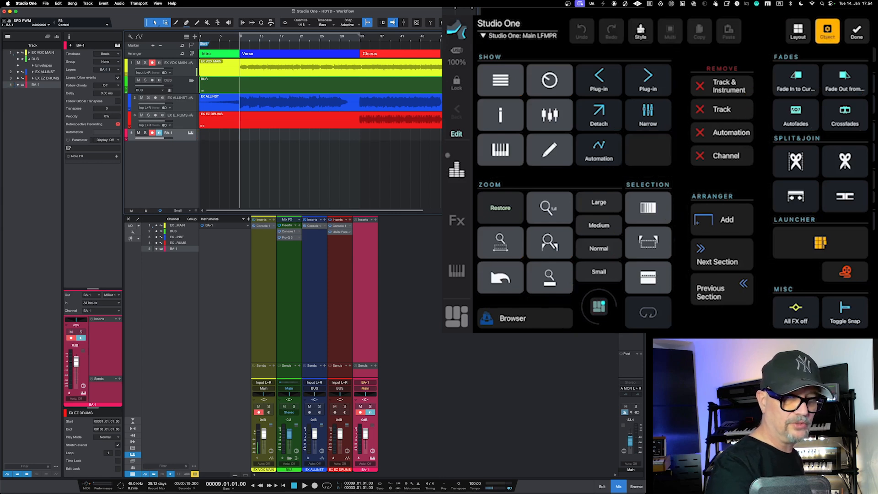
pyautogui.click(783, 122)
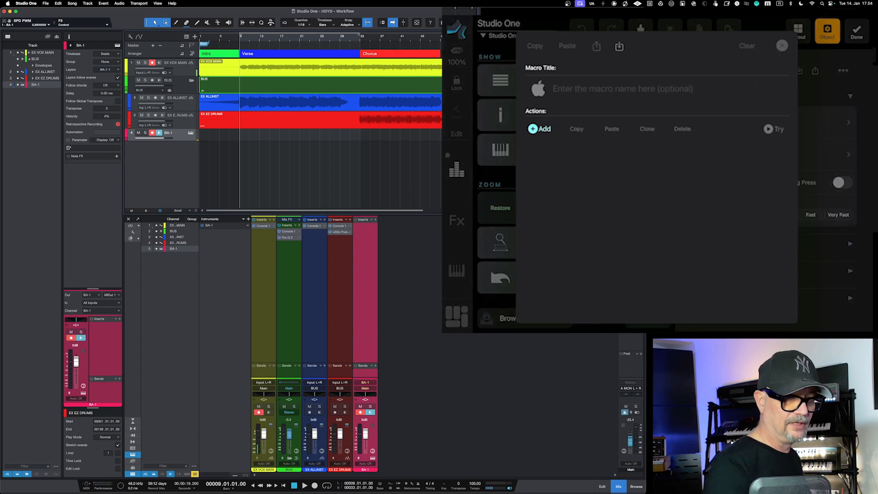
pyautogui.click(540, 128)
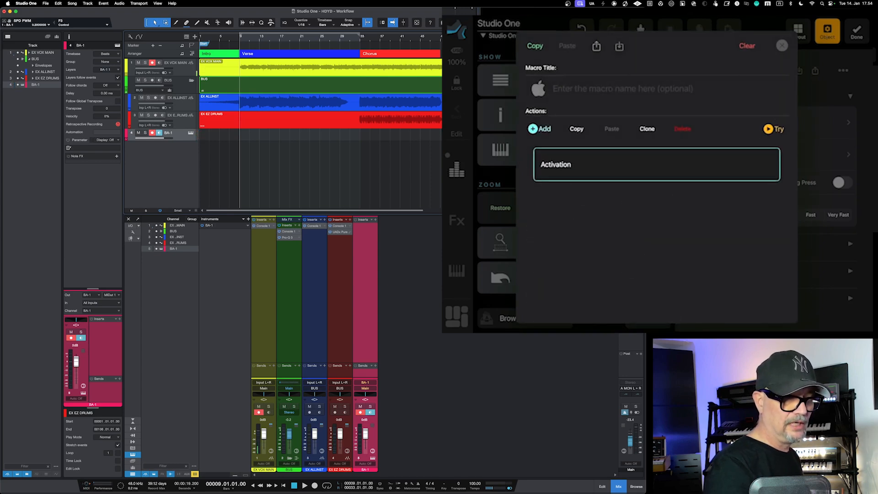
# Step: Browse the Studio One command list, examining the commands in the Macros and Marker categories
pyautogui.scroll(-4, 587, 195)
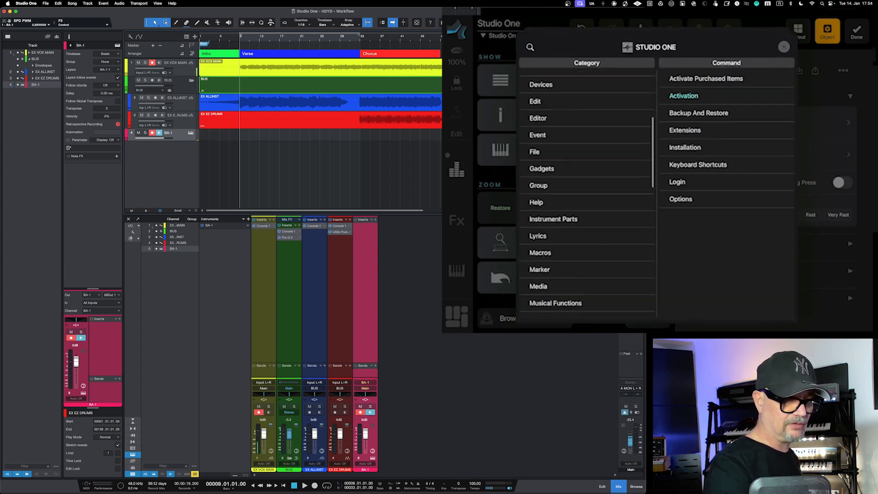
pyautogui.scroll(4, 587, 195)
pyautogui.scroll(-6, 587, 194)
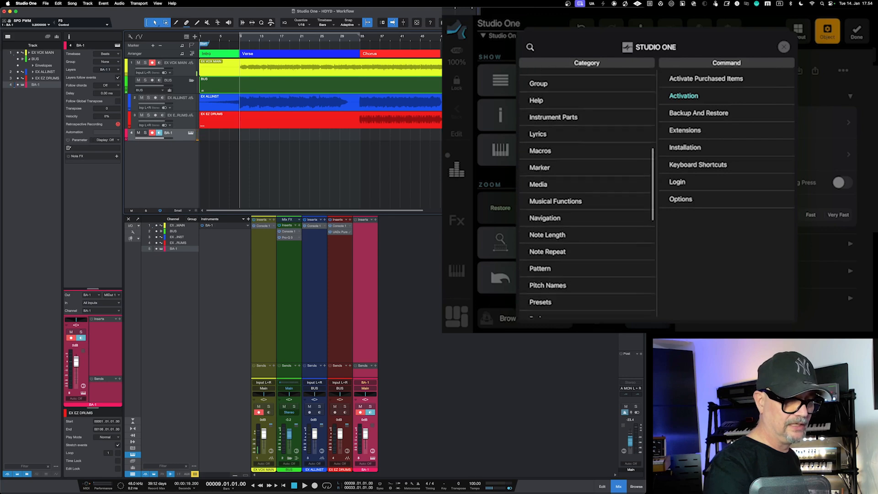
pyautogui.click(539, 143)
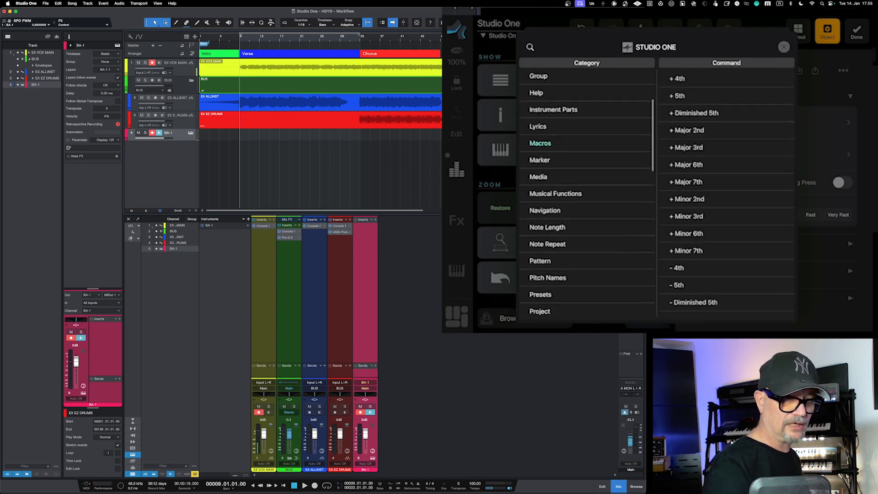
pyautogui.scroll(-3, 726, 194)
pyautogui.scroll(3, 726, 192)
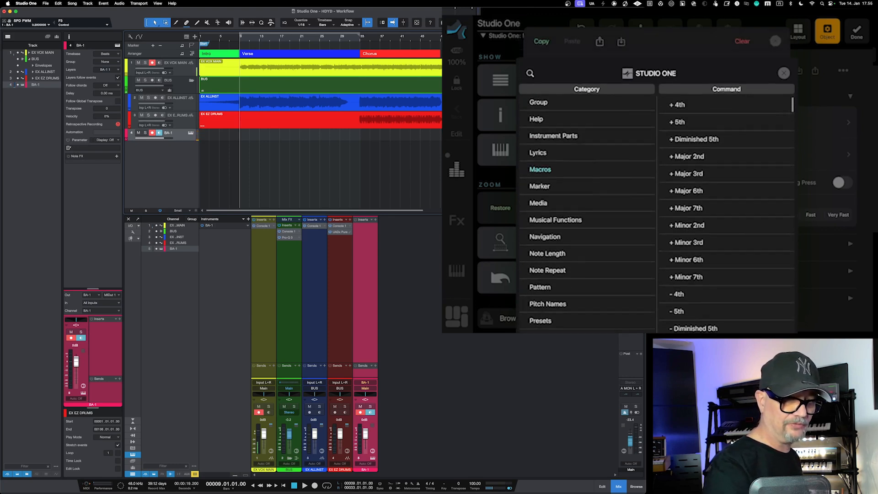
pyautogui.scroll(-3, 726, 192)
pyautogui.scroll(-1, 726, 192)
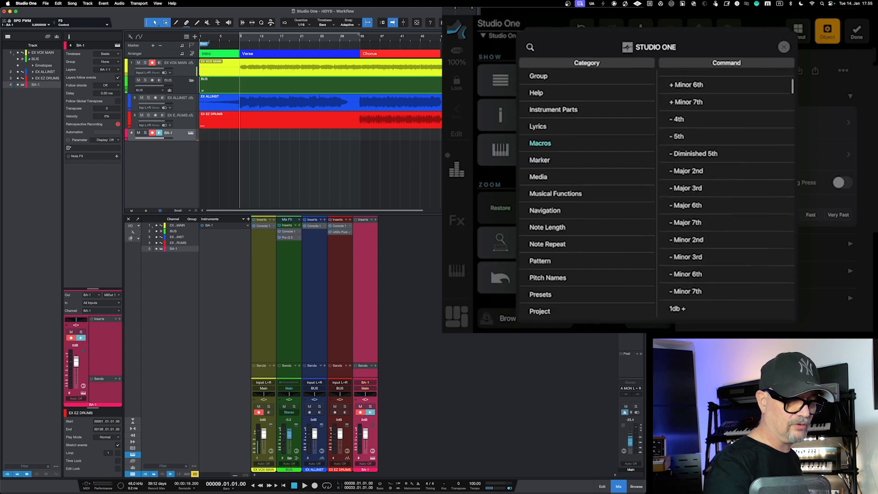
pyautogui.click(539, 160)
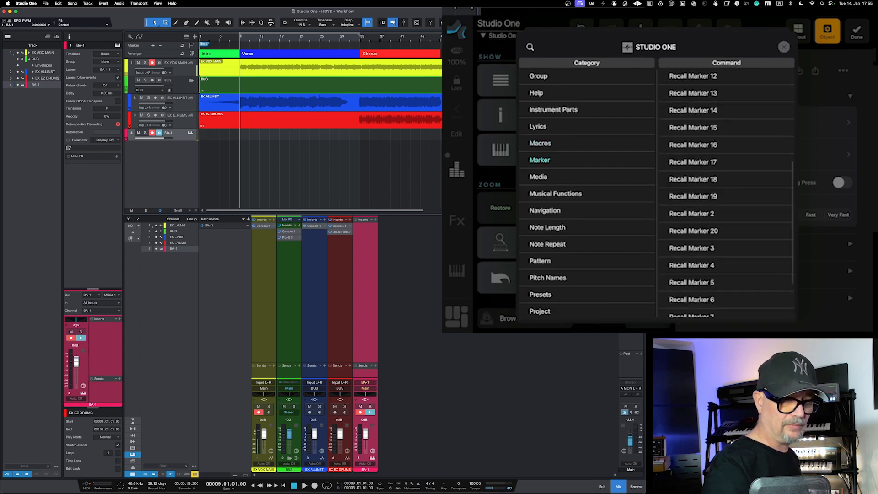
pyautogui.scroll(-3, 726, 192)
pyautogui.scroll(6, 726, 192)
pyautogui.scroll(1, 726, 192)
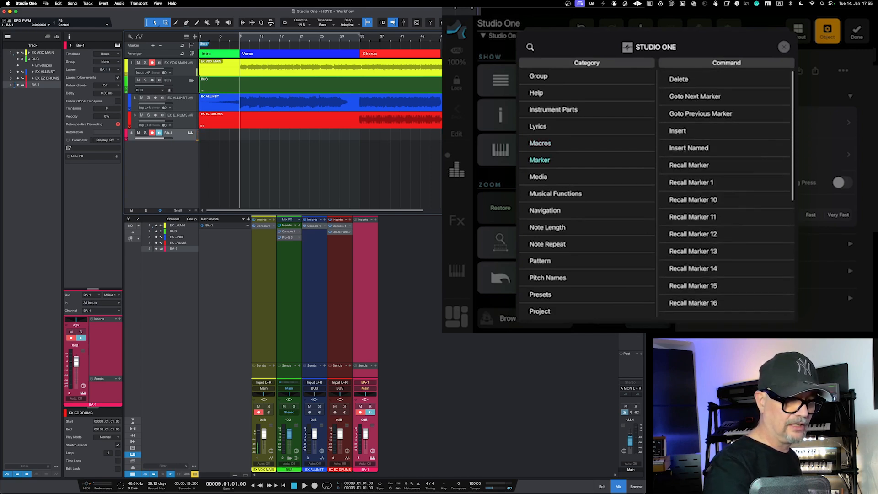
# Step: Examine the commands in the Editor and Audio Device Category groups, and close the command list without choosing one
pyautogui.scroll(4, 587, 192)
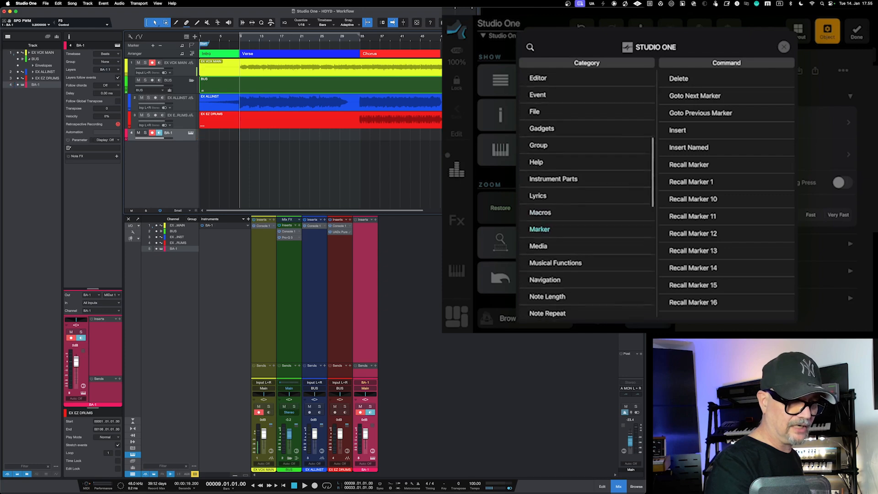
pyautogui.scroll(1, 586, 192)
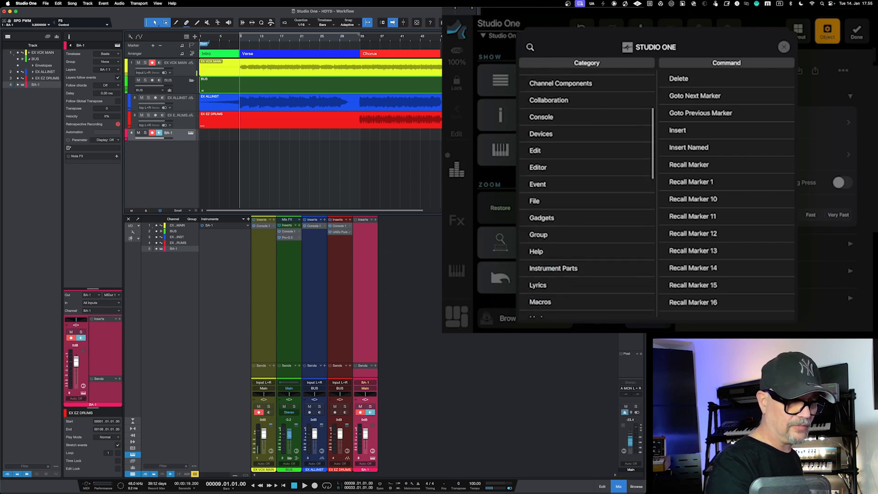
pyautogui.click(538, 167)
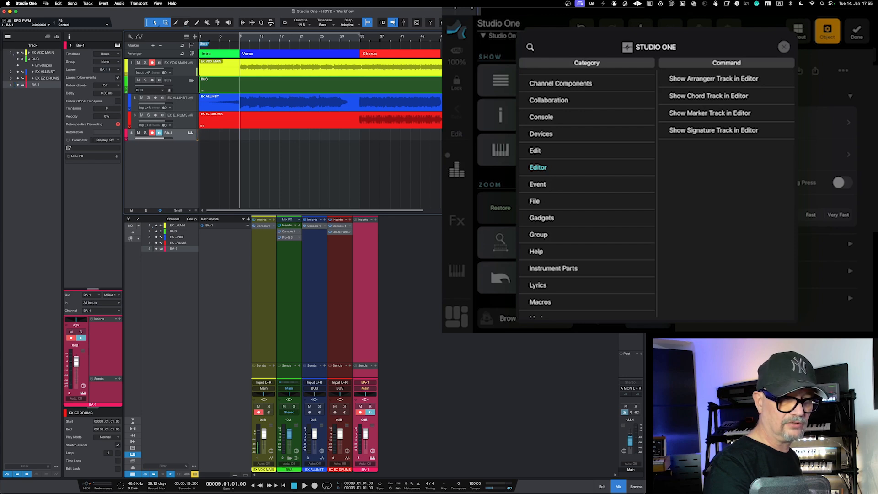
pyautogui.scroll(5, 588, 194)
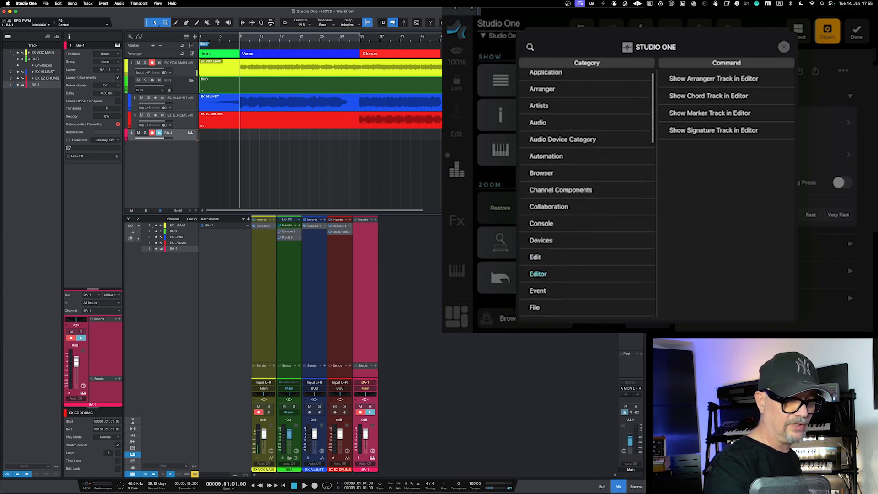
pyautogui.click(562, 146)
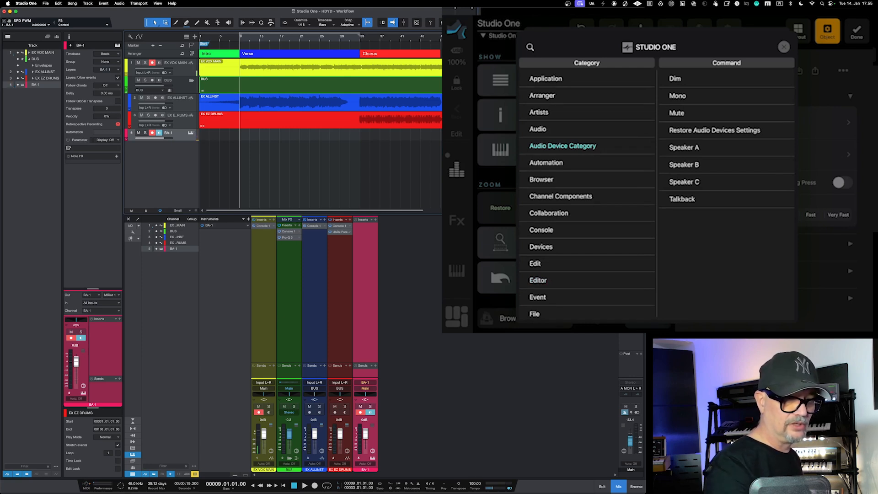
pyautogui.click(784, 46)
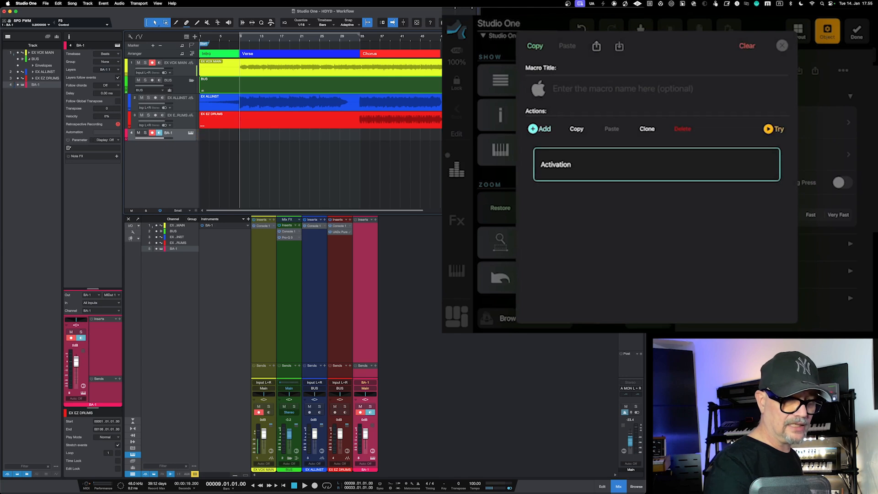
# Step: Change the macro's Activation action to the Export Stems command from the Song category
pyautogui.click(657, 164)
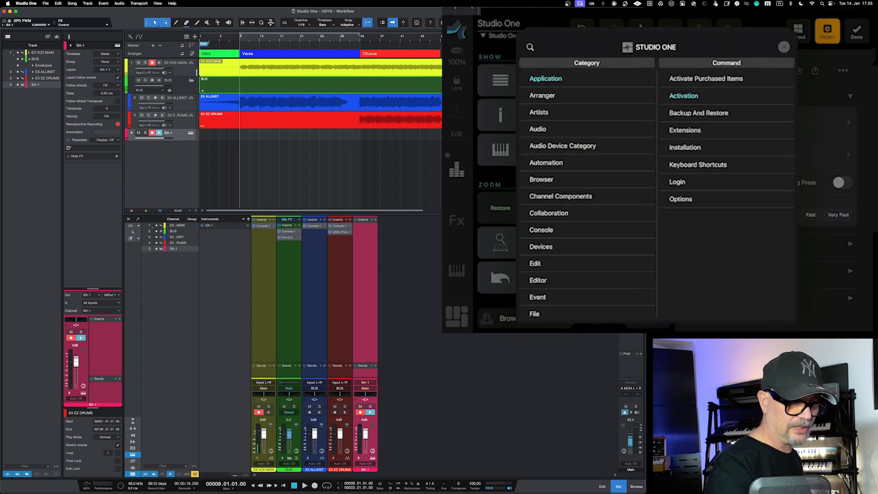
pyautogui.scroll(-10, 587, 192)
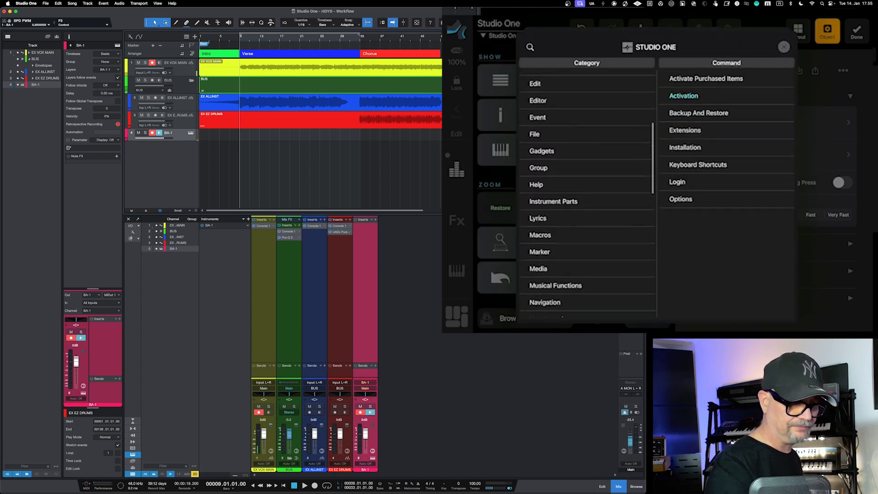
pyautogui.scroll(-3, 588, 192)
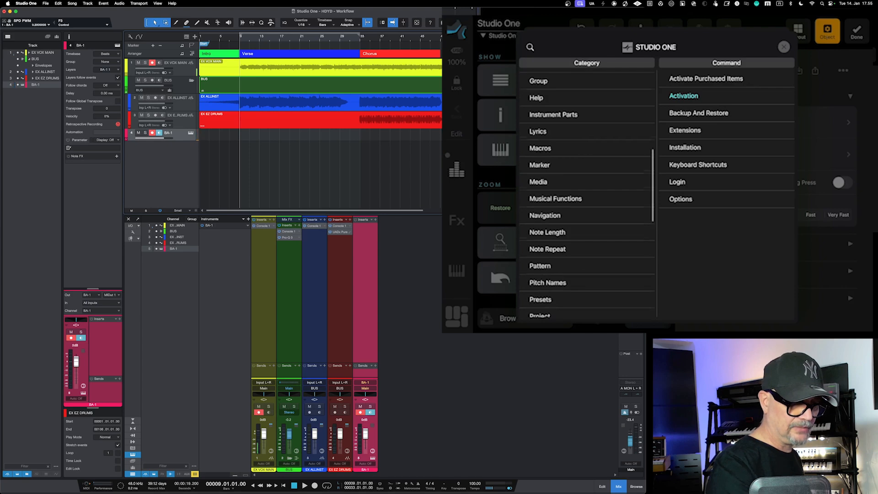
pyautogui.scroll(-1, 588, 192)
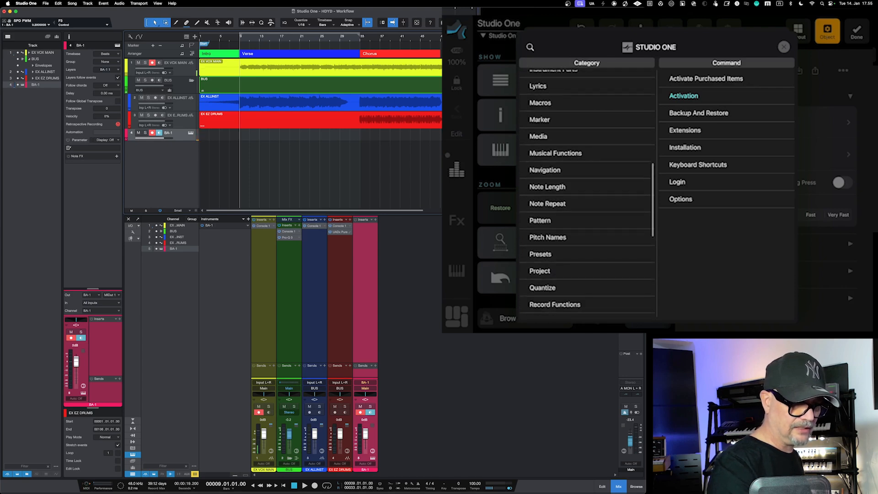
pyautogui.scroll(-1, 588, 192)
pyautogui.scroll(-6, 588, 192)
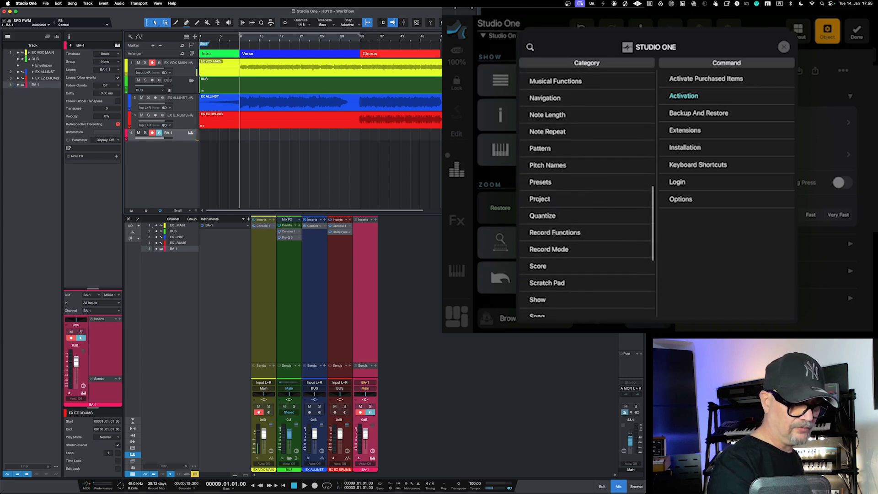
pyautogui.scroll(-7, 587, 192)
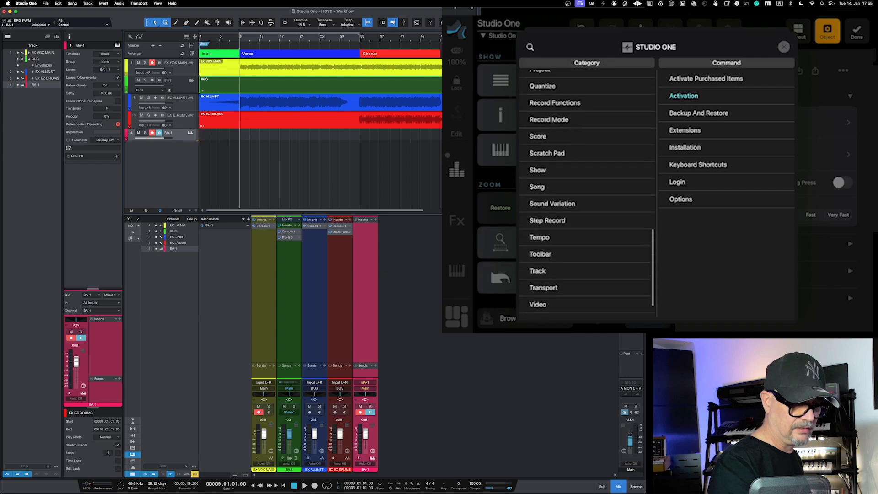
pyautogui.click(537, 157)
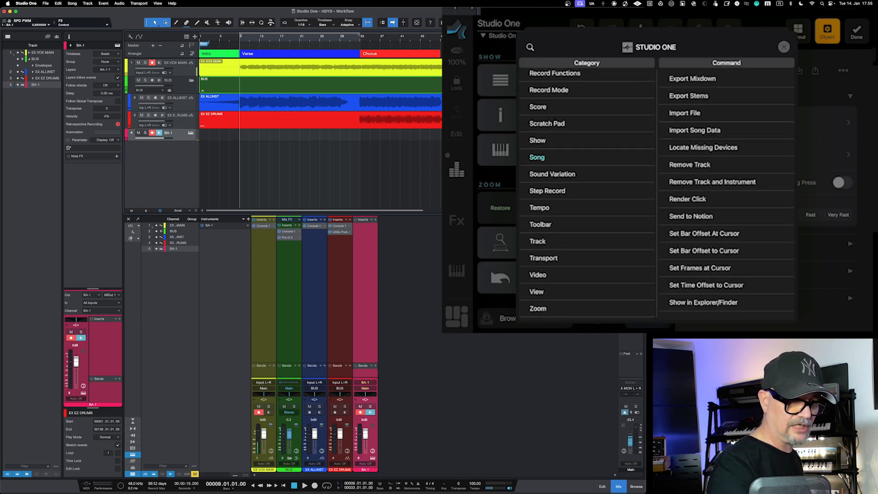
pyautogui.click(688, 96)
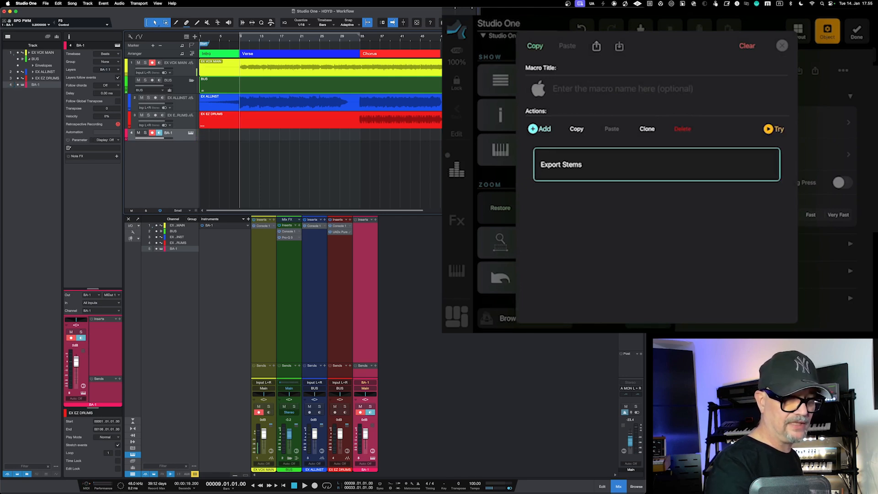
# Step: Test the Export Stems macro in Studio One, move the export dialog lower over the arrangement, and cancel it
pyautogui.press('shift+super+e')
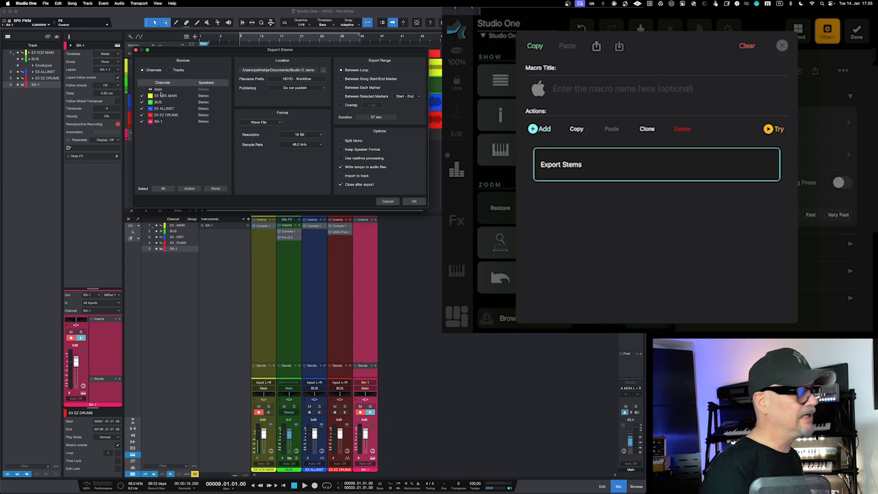
pyautogui.moveTo(175, 55); pyautogui.dragTo(226, 121)
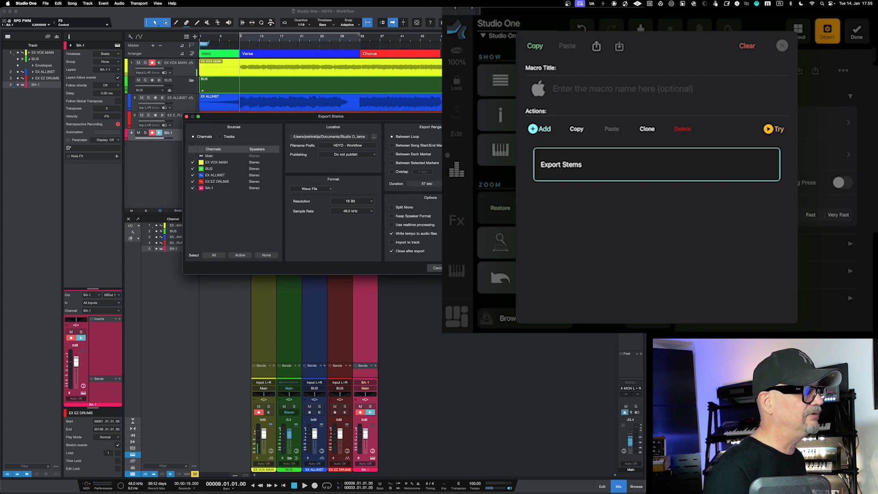
pyautogui.click(436, 269)
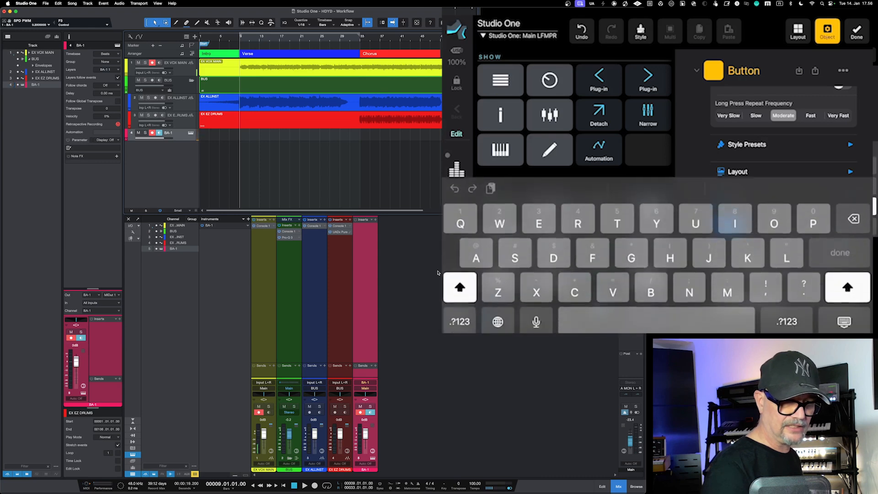
# Step: Label the new button "Export Stems" and give it an export arrow icon
pyautogui.write('E')
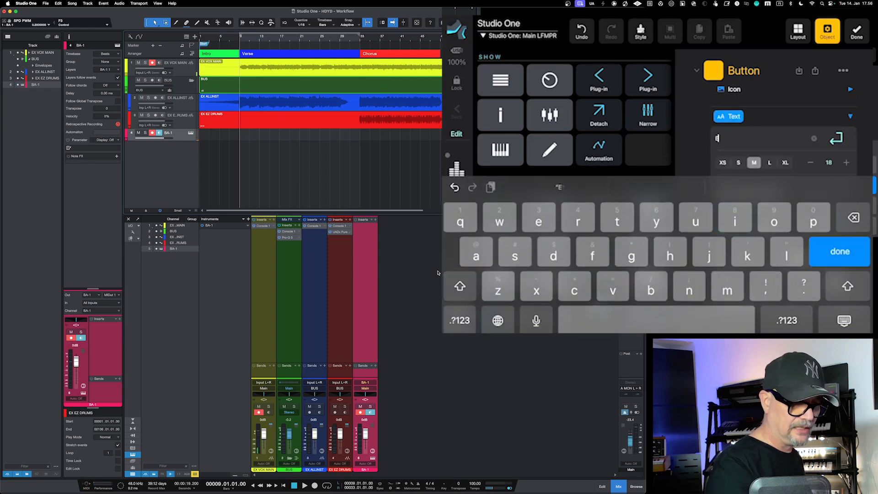
pyautogui.write('xport')
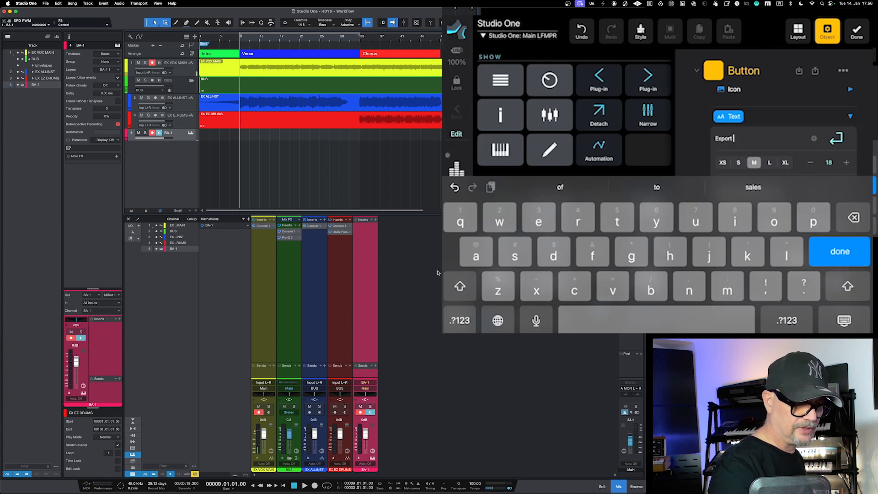
pyautogui.write(' Stems')
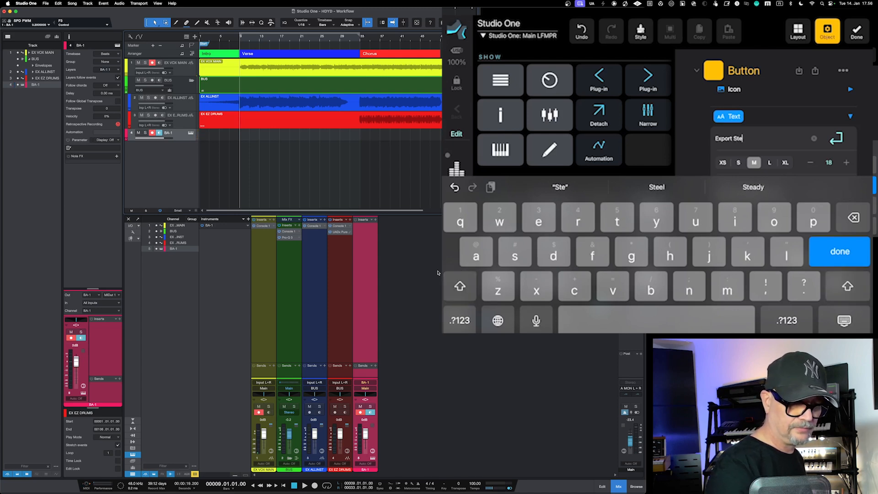
pyautogui.press('Return')
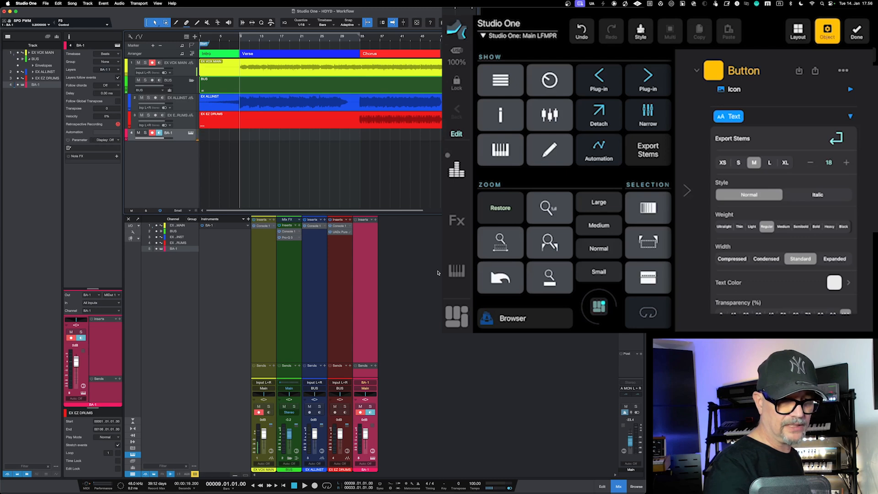
pyautogui.scroll(5, 784, 196)
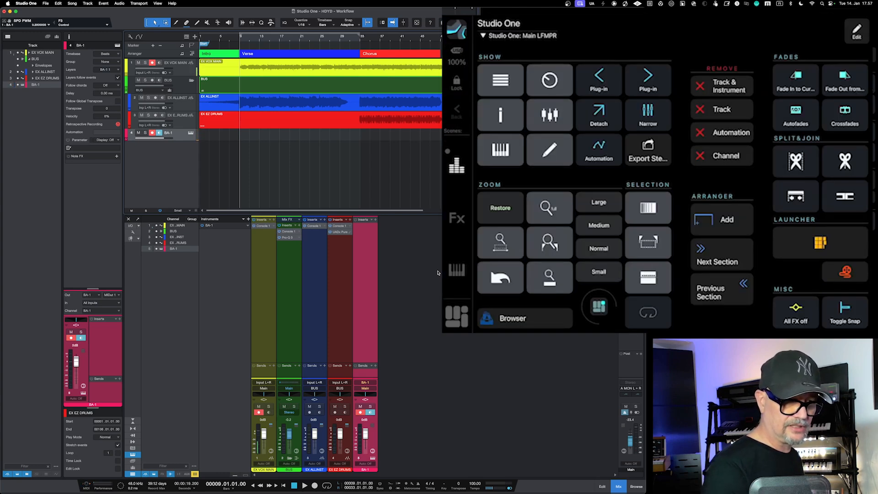
# Step: Run the finished Export Stems button and cancel the export dialog in Studio One
pyautogui.press('super+shift+e')
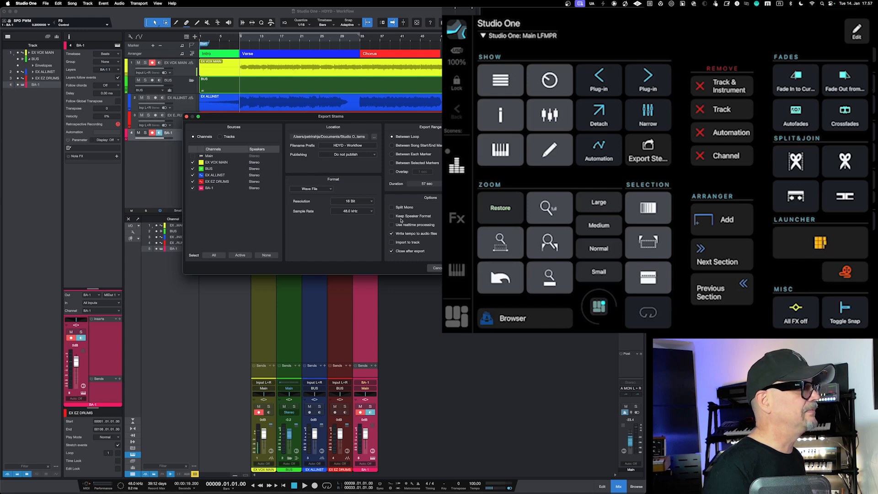
pyautogui.click(435, 269)
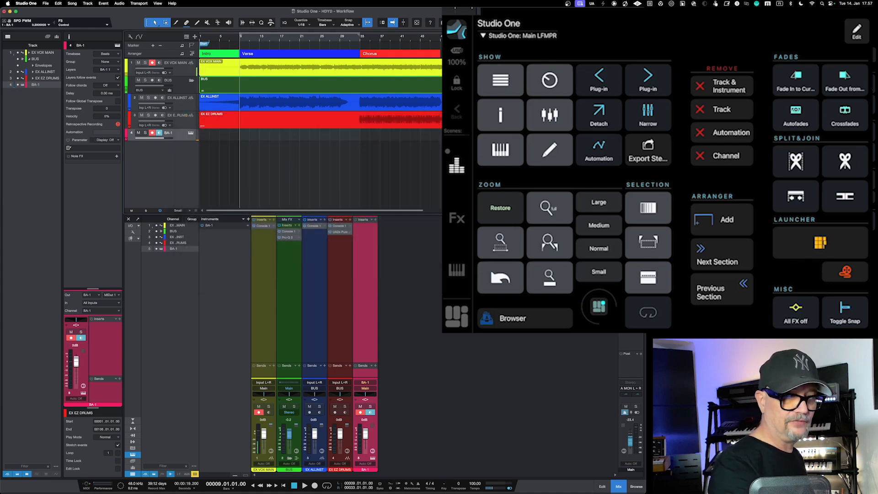
# Step: Open the Export Stems button for editing and review its available property sections, from Macro to Target Application for Macros
pyautogui.click(648, 149)
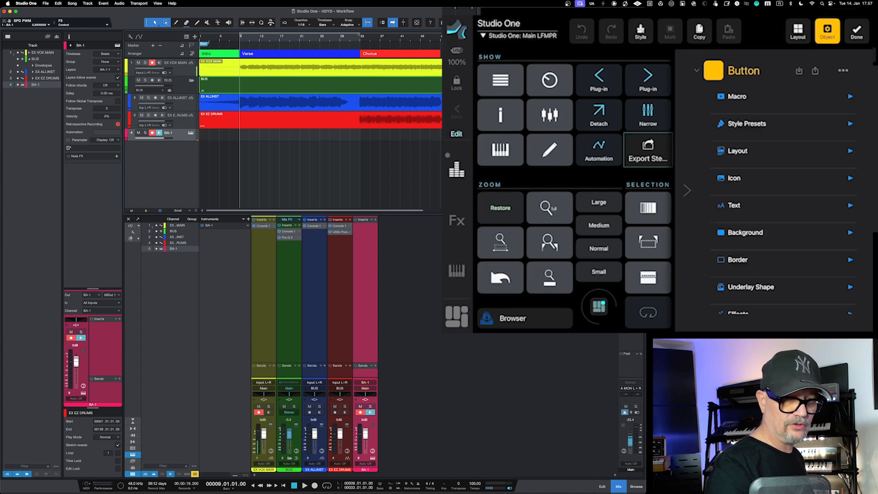
pyautogui.scroll(2, 784, 201)
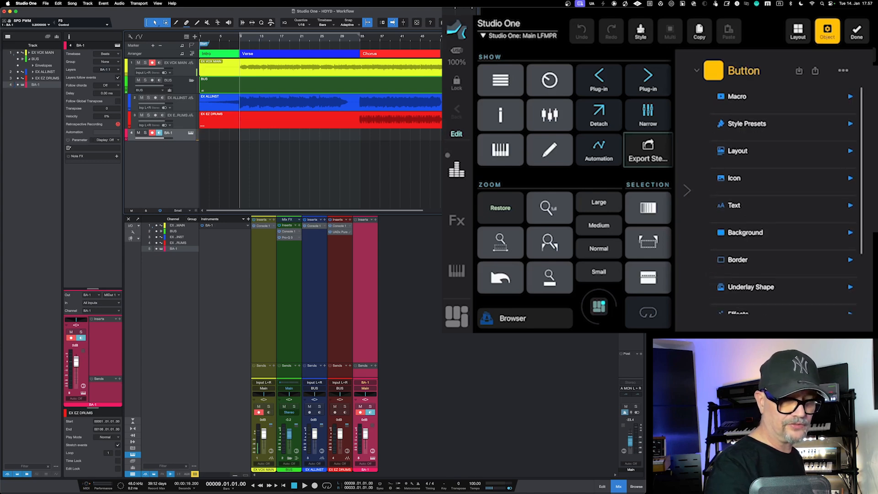
pyautogui.scroll(-4, 783, 201)
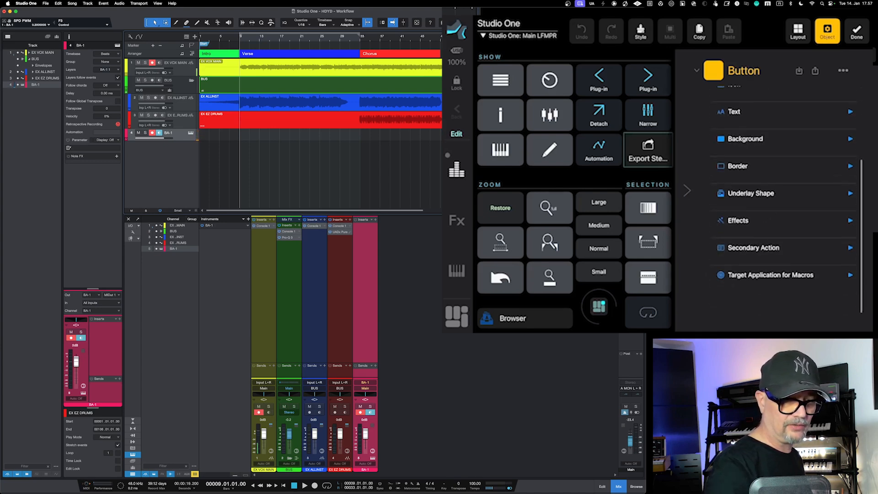
pyautogui.scroll(3, 784, 201)
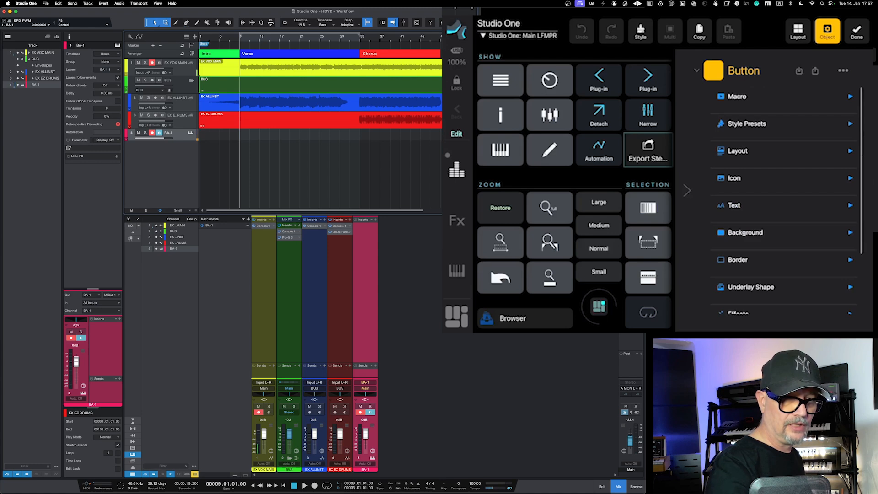
# Step: Reopen the grid for editing and clear the Export Stems button from its layout
pyautogui.click(856, 32)
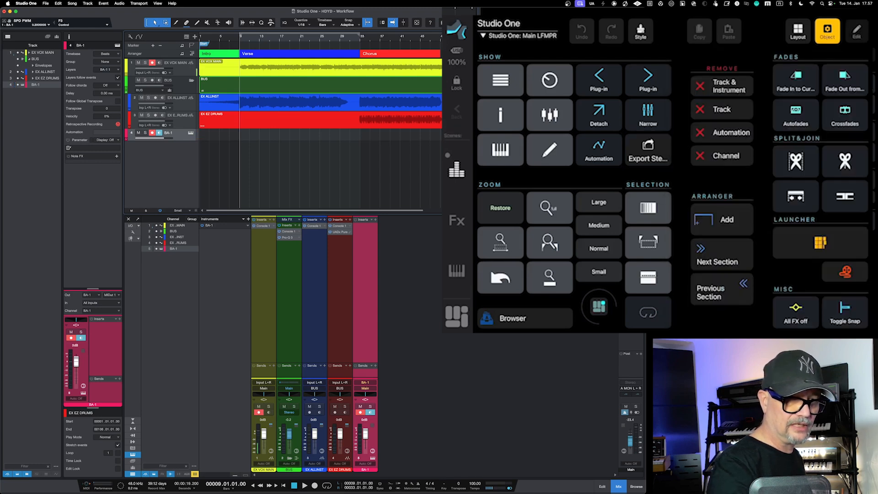
pyautogui.click(856, 31)
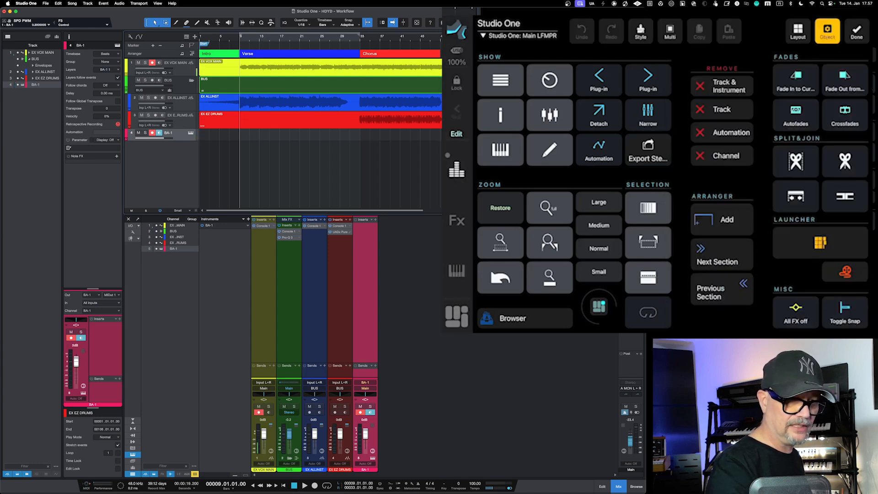
pyautogui.click(648, 151)
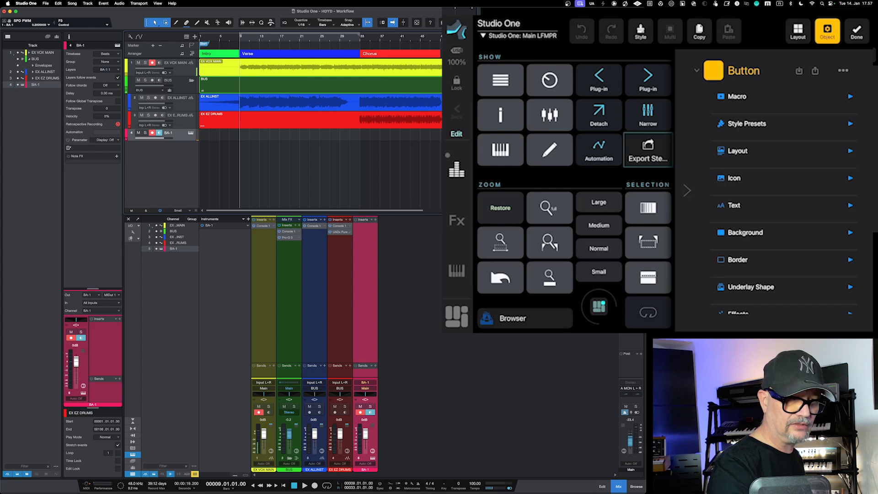
pyautogui.click(798, 32)
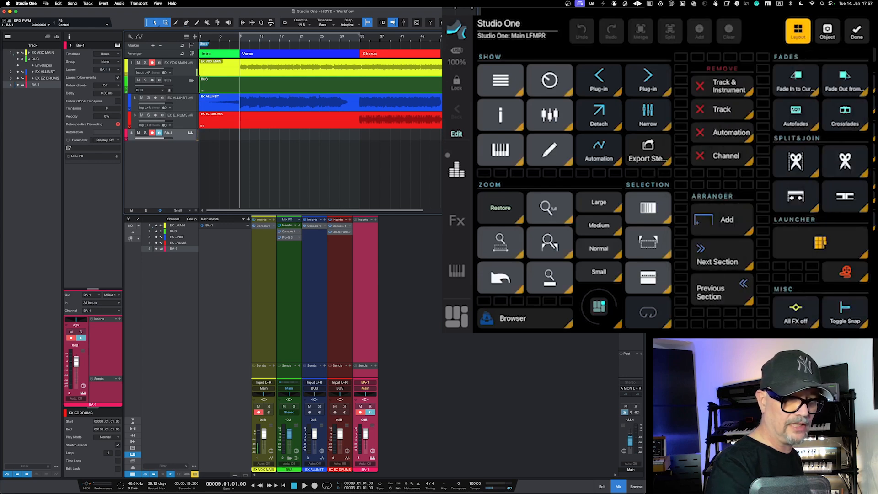
pyautogui.click(648, 150)
pyautogui.click(728, 31)
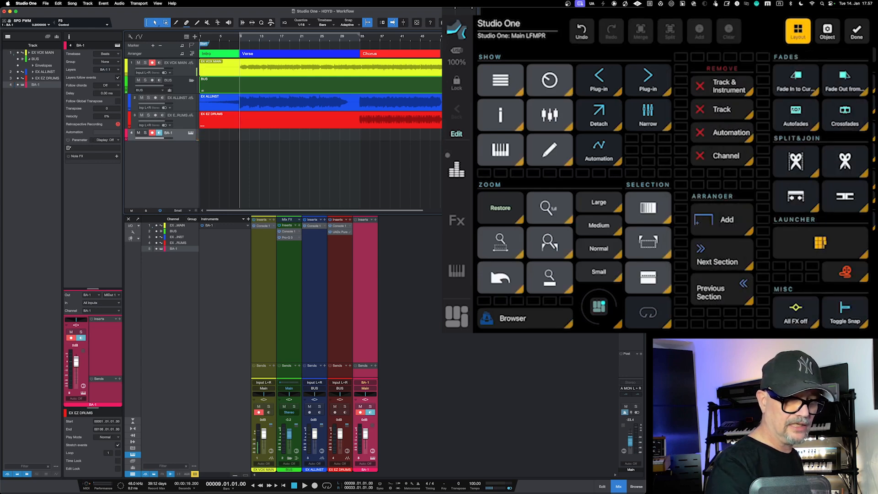
# Step: Merge the freed grid cells beside Automation into one cell, add an empty button there, and finish editing the grid
pyautogui.moveTo(632, 150); pyautogui.dragTo(664, 162)
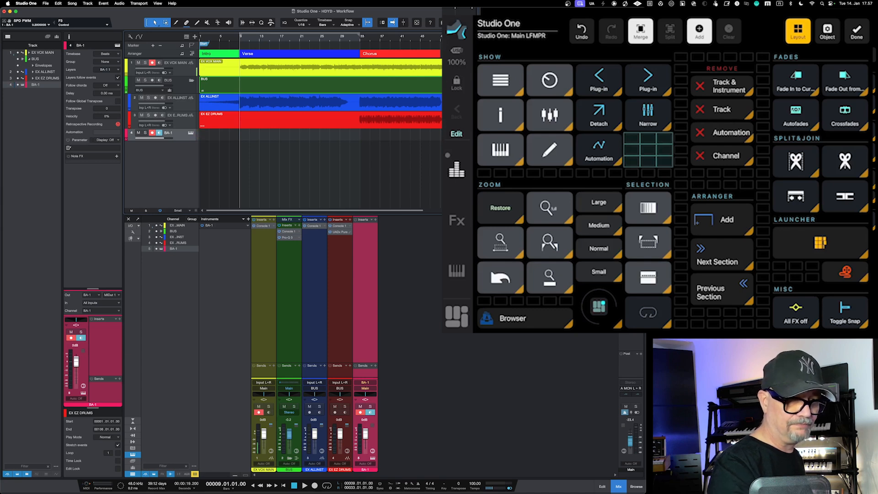
pyautogui.click(640, 31)
pyautogui.click(648, 150)
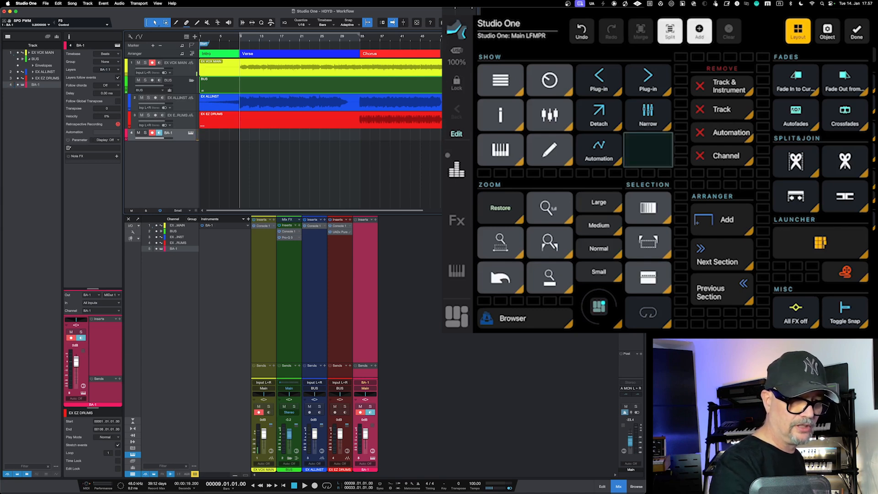
pyautogui.click(699, 31)
pyautogui.click(566, 111)
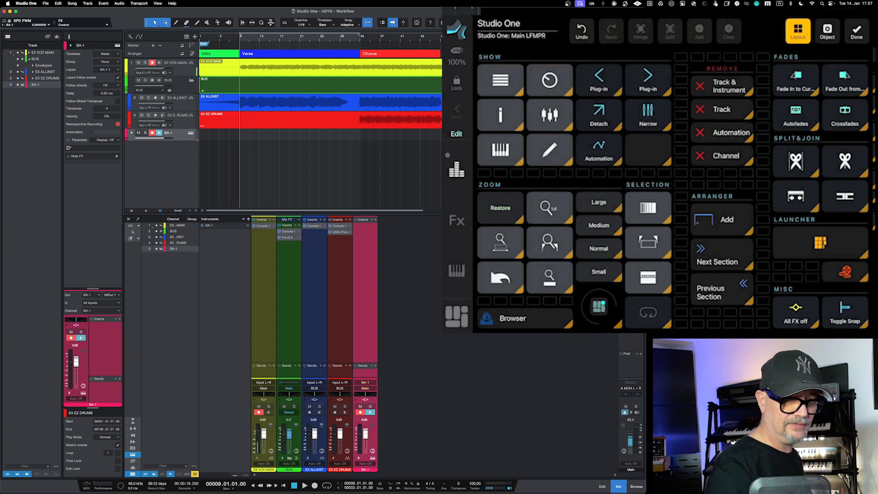
pyautogui.click(857, 31)
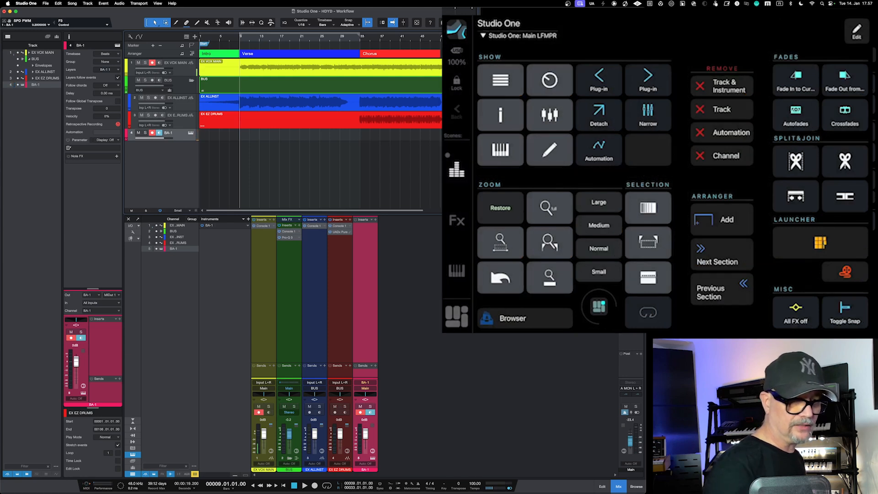
# Step: Using the Fx grid page, insert Saturn 2 on the BA-1 channel, and close its plug-in window after moving it over the console
pyautogui.click(456, 220)
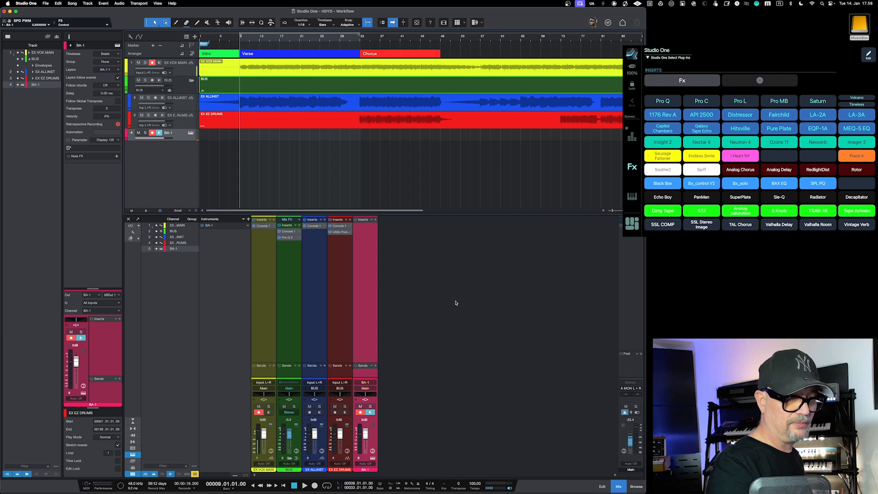
pyautogui.press('F7')
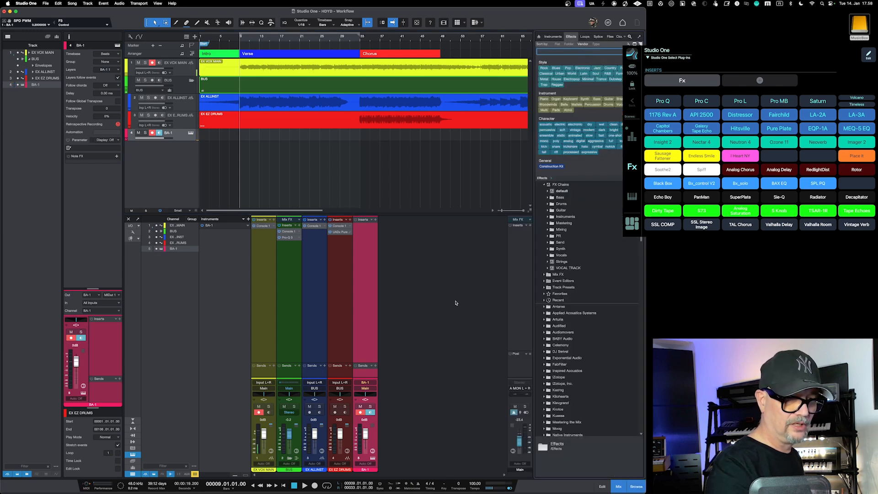
pyautogui.write('Saturn 2')
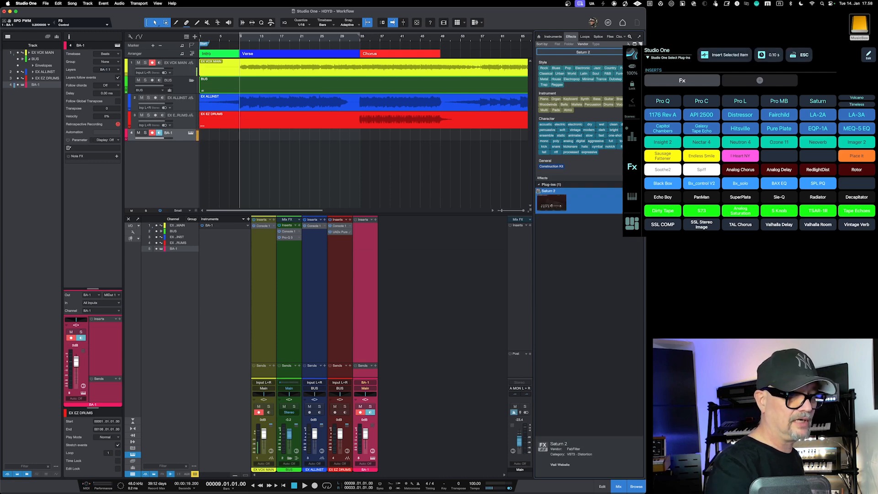
pyautogui.press('Return')
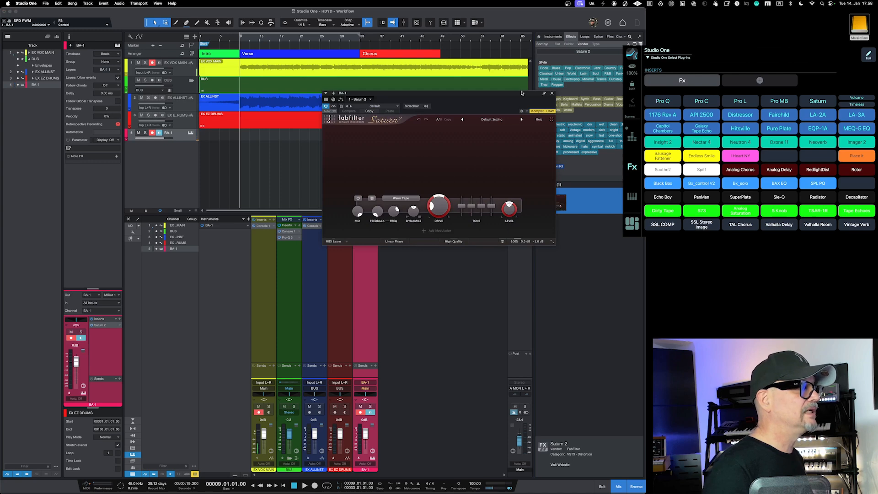
pyautogui.moveTo(521, 93); pyautogui.dragTo(390, 285)
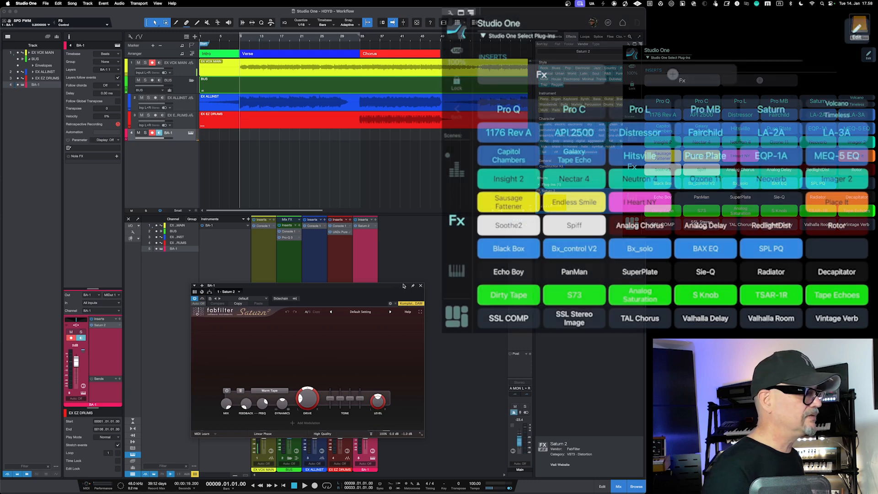
pyautogui.click(421, 286)
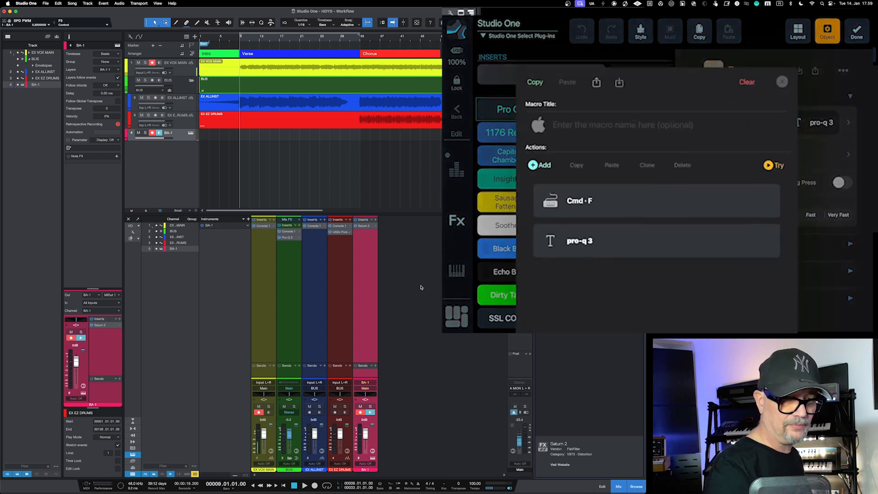
# Step: Inspect the Insert Selected Item macro of the plus button beside Fx, finish editing the grid, and hide the Studio One browser
pyautogui.rightClick(421, 287)
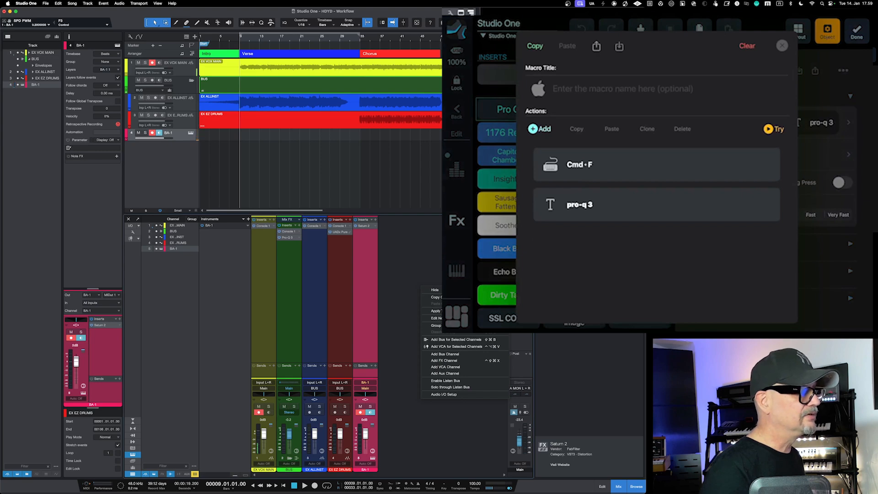
pyautogui.press('Escape')
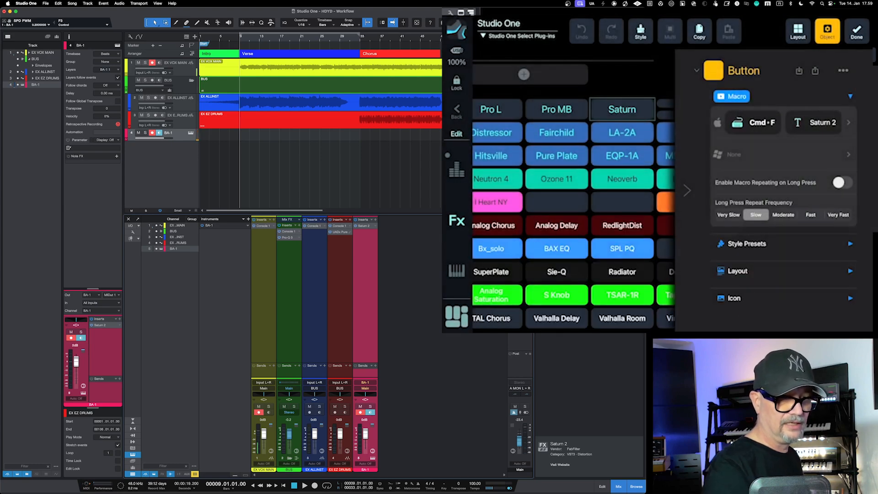
pyautogui.click(524, 75)
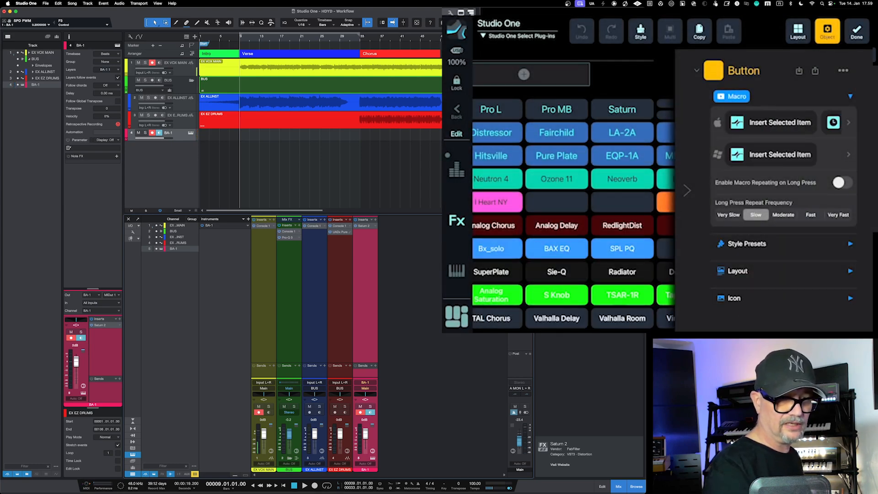
pyautogui.click(856, 32)
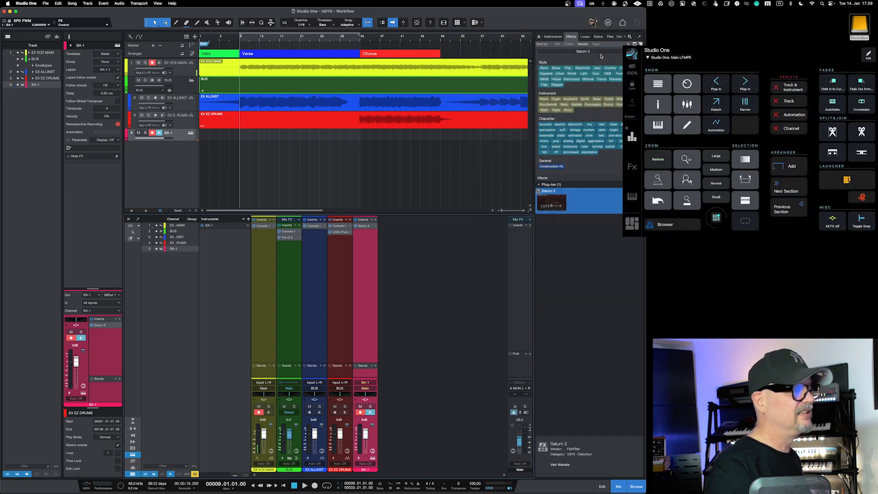
pyautogui.press('F5')
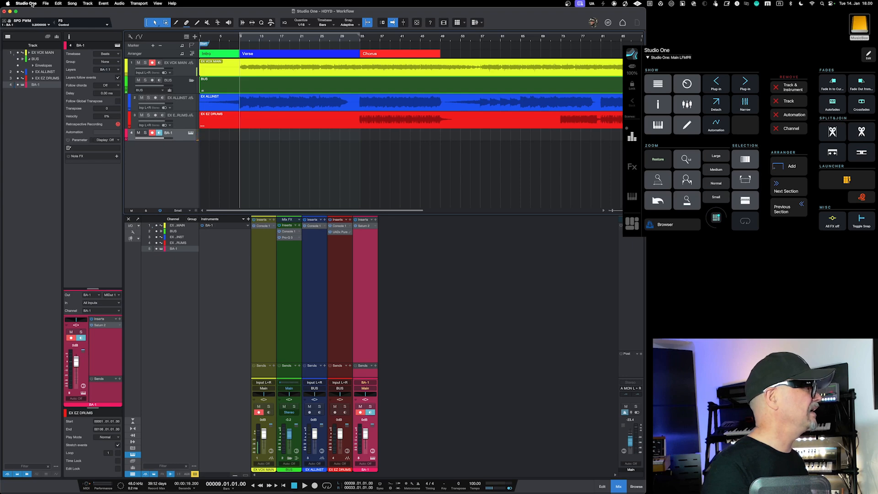
# Step: Open the Macro Organizer over the arrangement and look through the Mixing group's plug-in macros down to Pro-C
pyautogui.click(26, 3)
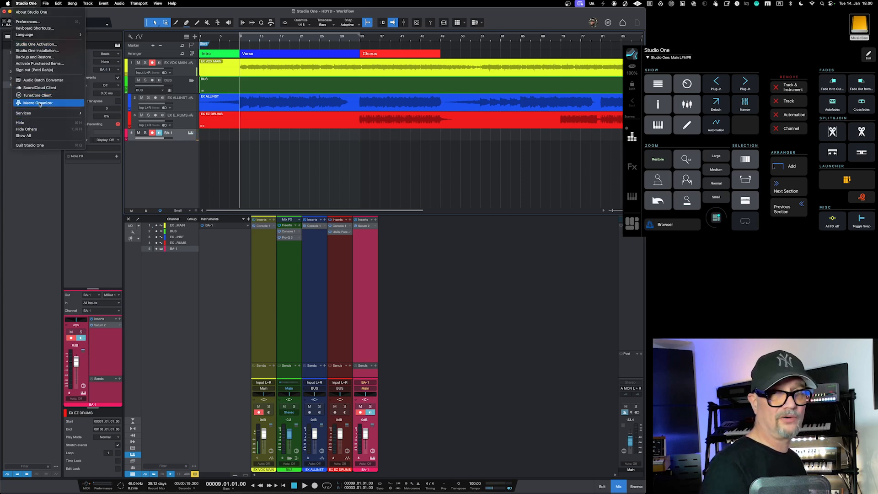
pyautogui.click(40, 104)
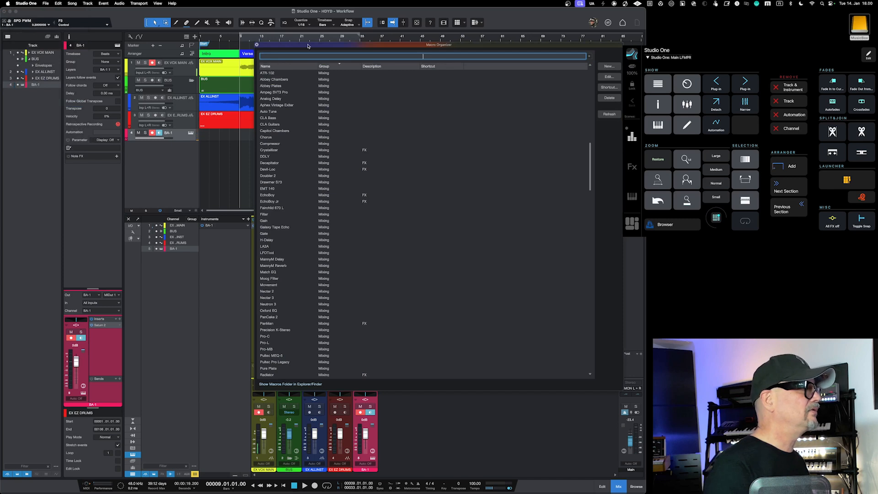
pyautogui.moveTo(307, 46); pyautogui.dragTo(246, 51)
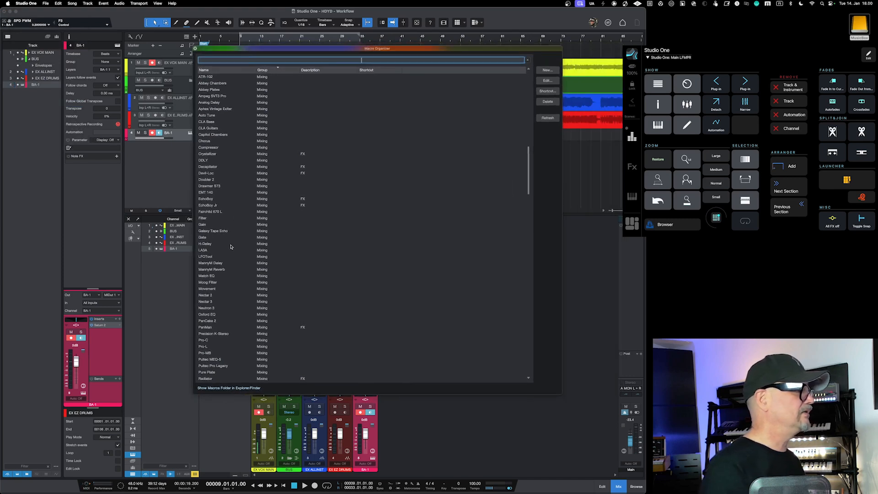
pyautogui.click(227, 276)
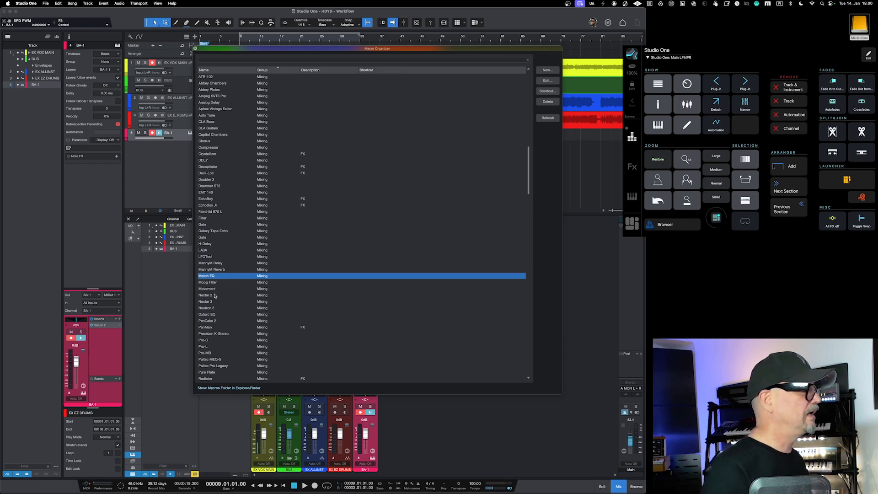
pyautogui.click(215, 282)
pyautogui.click(220, 302)
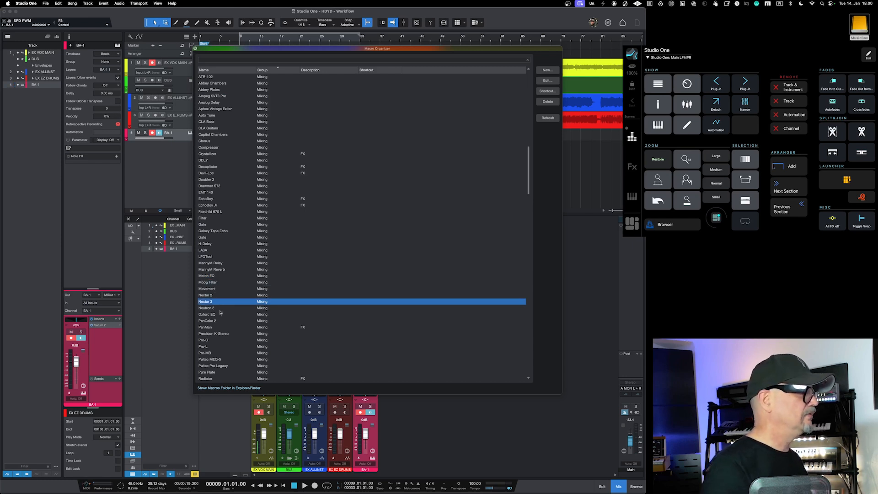
pyautogui.scroll(-2, 220, 325)
pyautogui.click(218, 328)
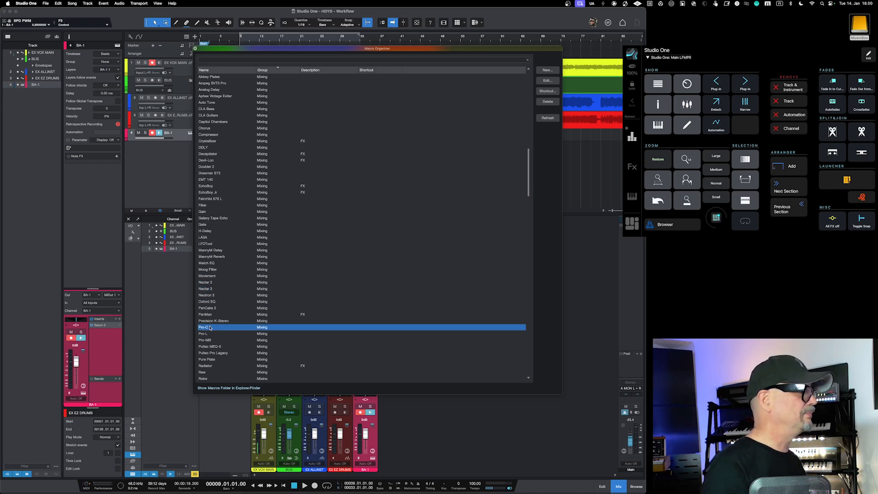
# Step: Create a new macro, search its commands for "track", and add the Add Insert to Selected Channels command
pyautogui.click(541, 71)
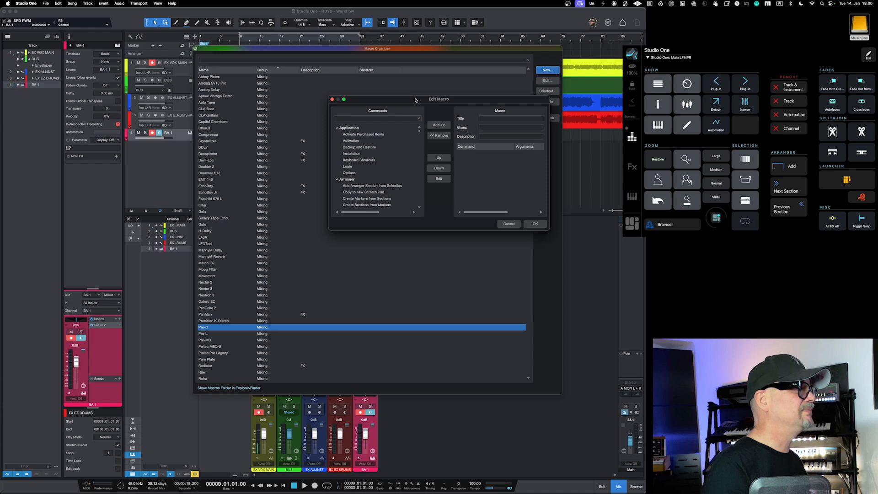
pyautogui.moveTo(415, 96); pyautogui.dragTo(361, 118)
pyautogui.click(338, 141)
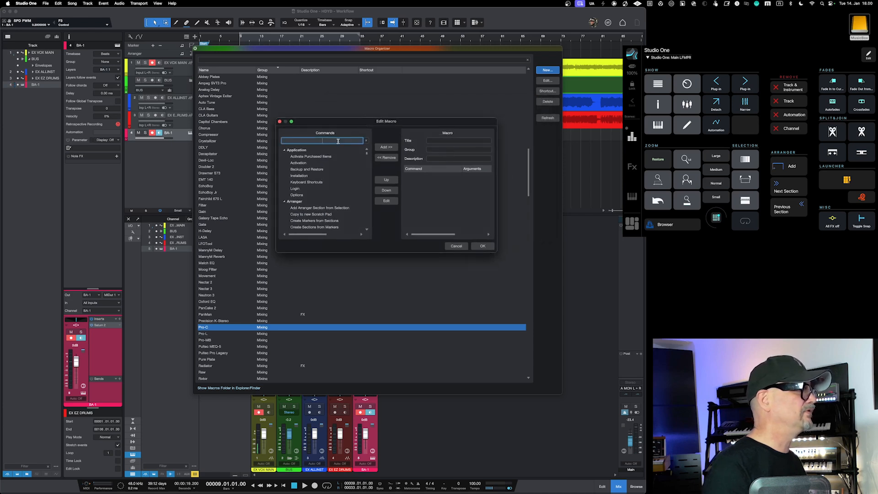
pyautogui.write('tra')
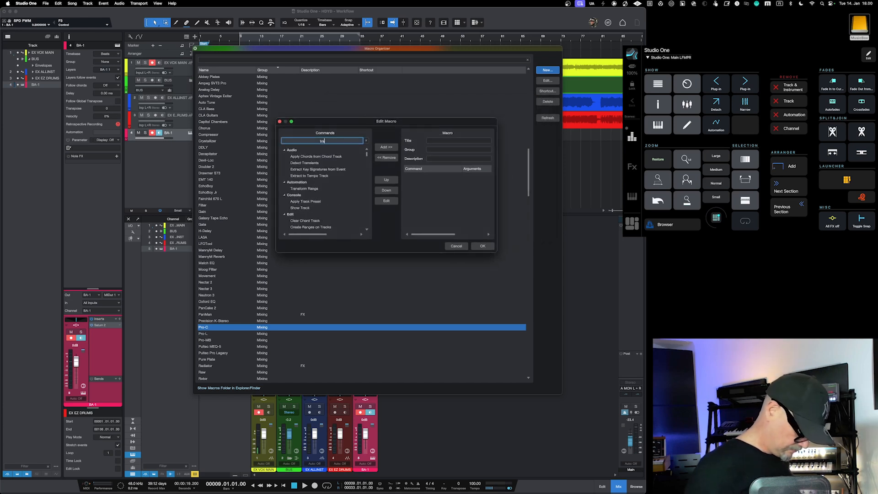
pyautogui.write('ck')
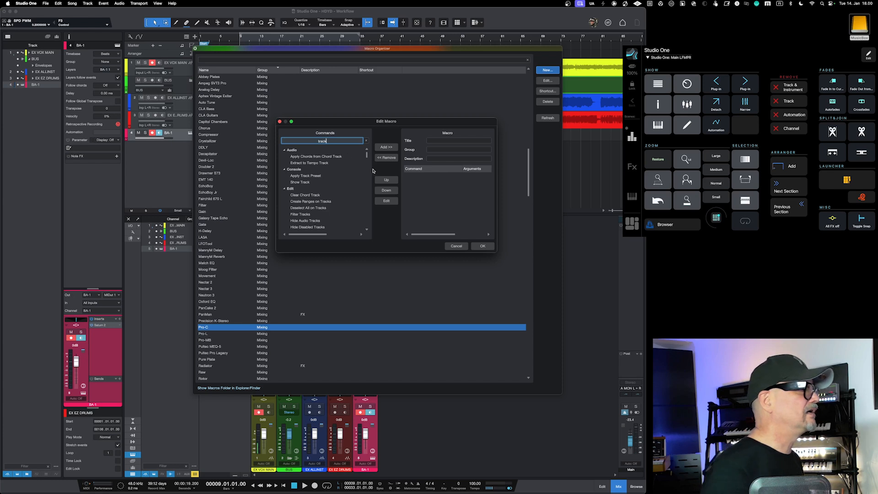
pyautogui.moveTo(366, 154); pyautogui.dragTo(374, 189)
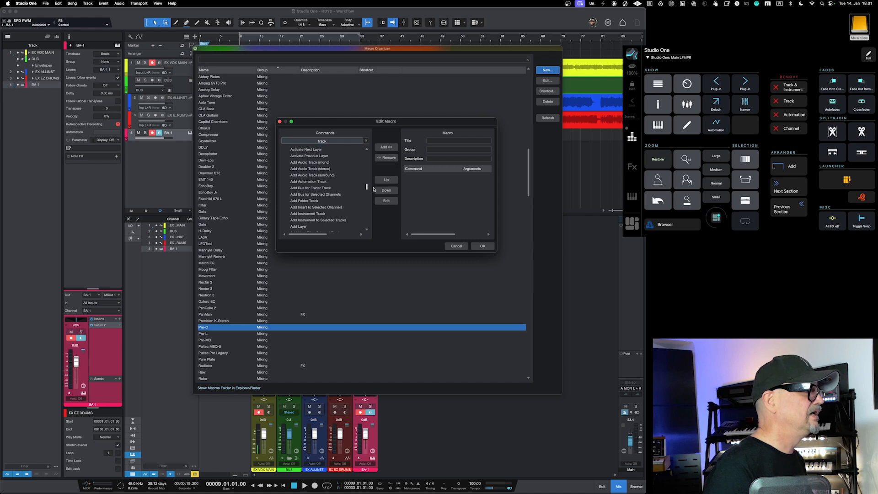
pyautogui.click(304, 208)
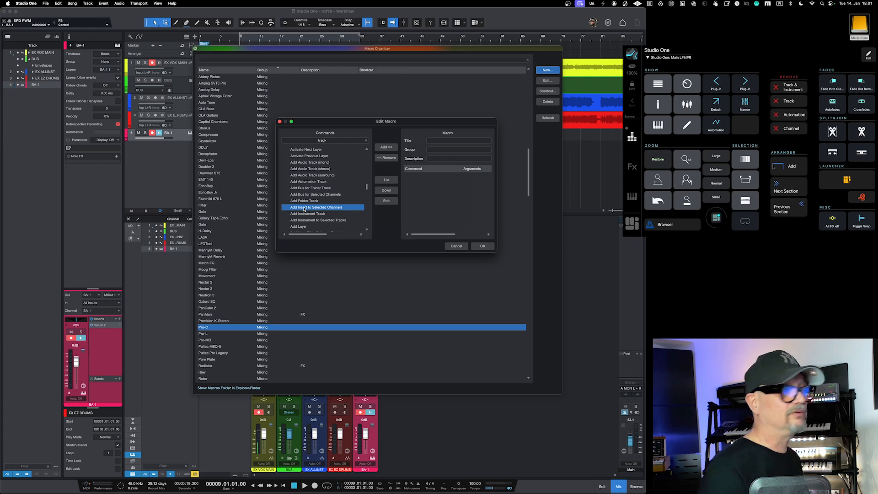
pyautogui.doubleClick(304, 208)
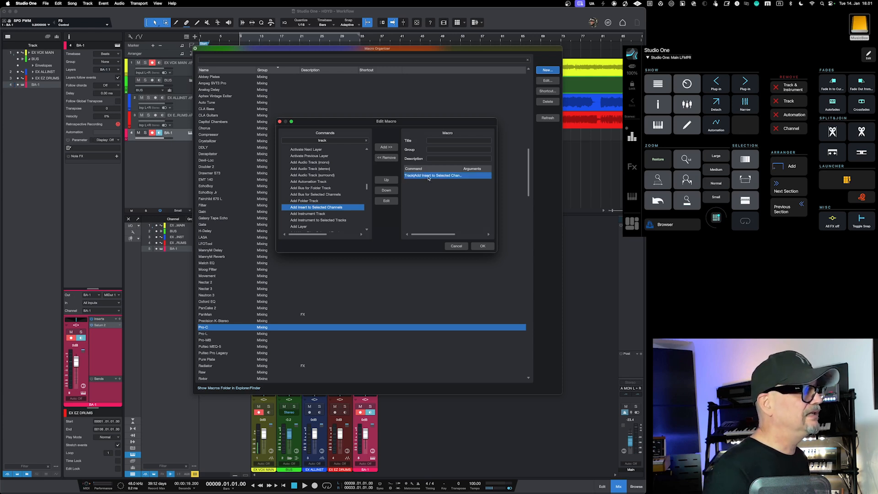
# Step: Title the new macro Pro-Q and assign it to the Mixing group
pyautogui.click(456, 141)
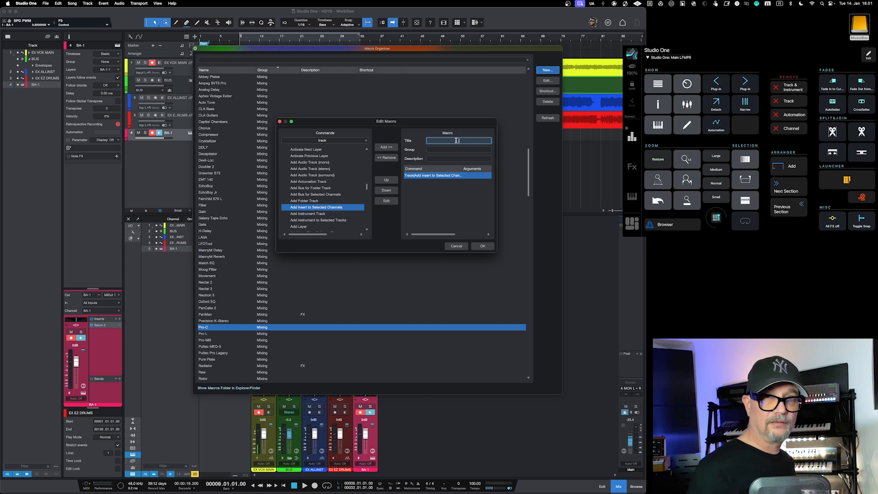
pyautogui.write('Pr')
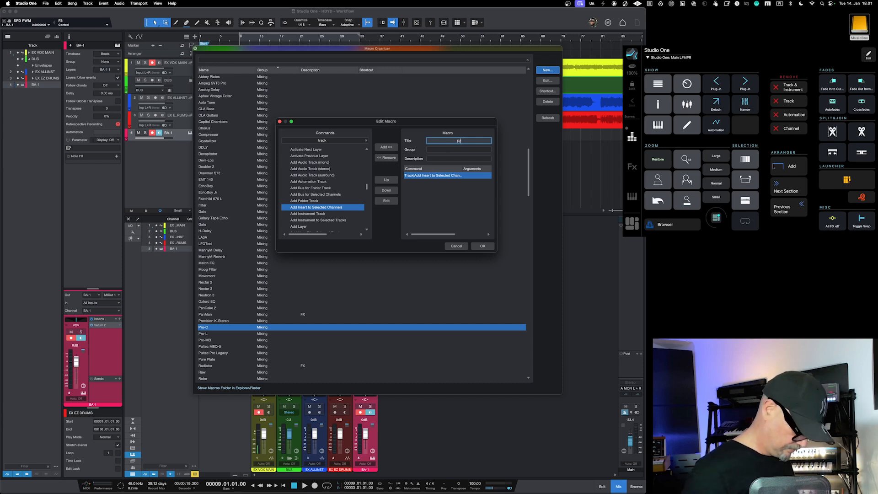
pyautogui.write('o-C')
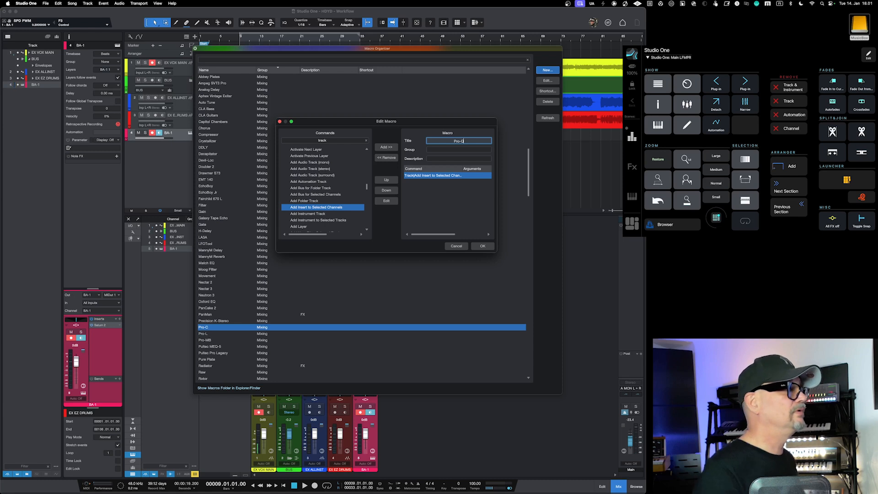
pyautogui.click(459, 149)
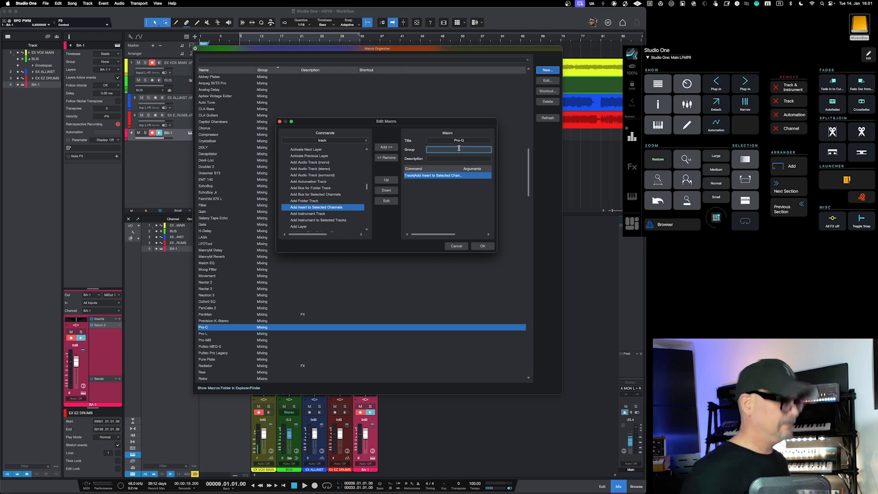
pyautogui.write('Mixing')
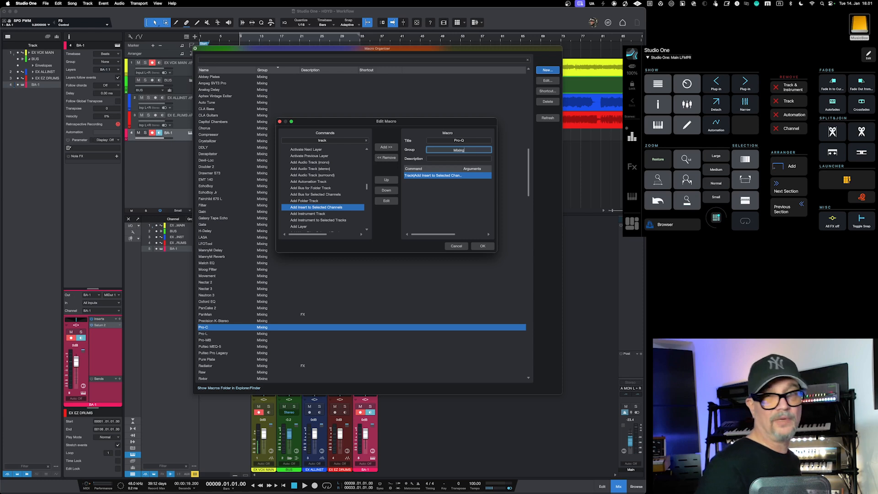
# Step: Enter "Insert Pro-Q" as the macro's description
pyautogui.click(457, 159)
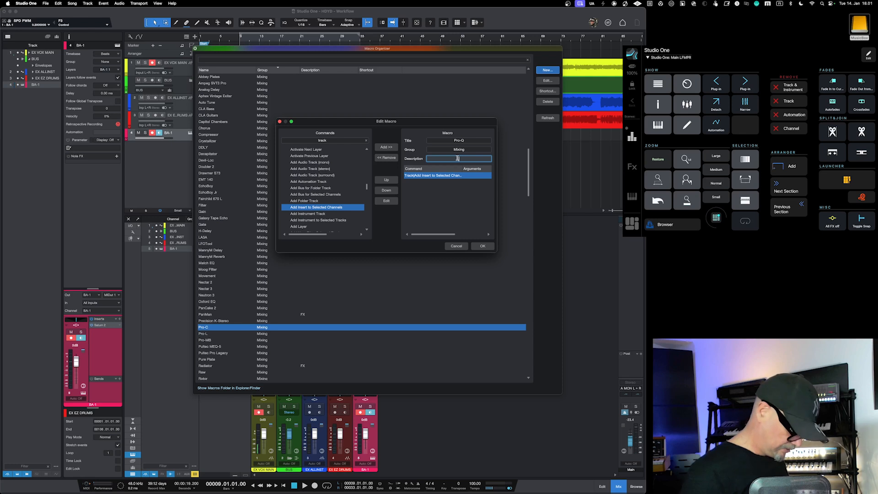
pyautogui.write('Recall')
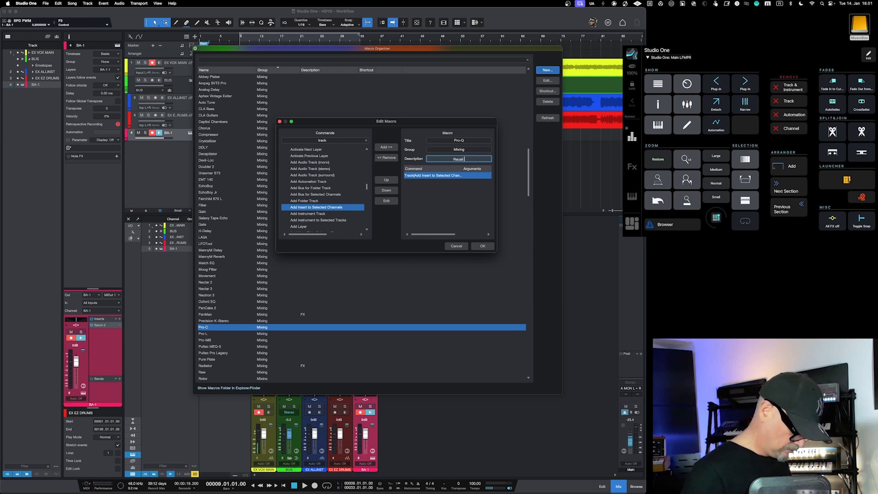
pyautogui.press('BackSpace')
pyautogui.press('BackSpace')
pyautogui.press('BackSpace')
pyautogui.press('BackSpace')
pyautogui.press('BackSpace')
pyautogui.press('BackSpace')
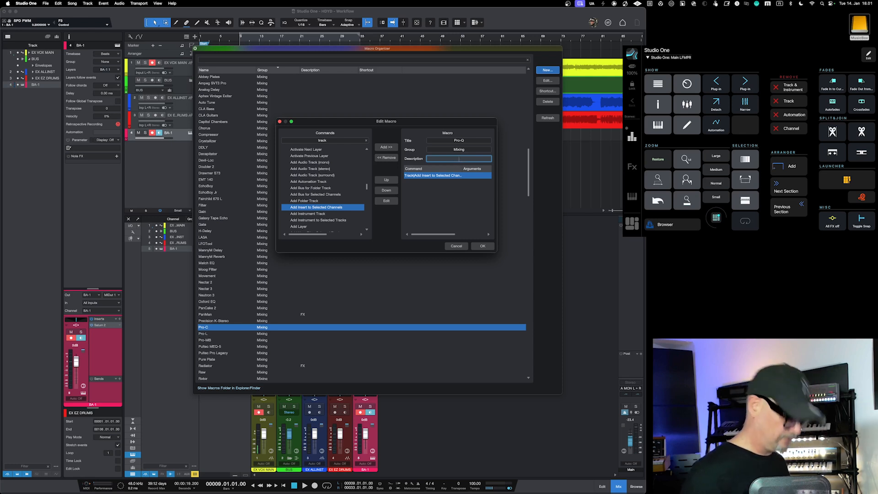
pyautogui.write('Insert')
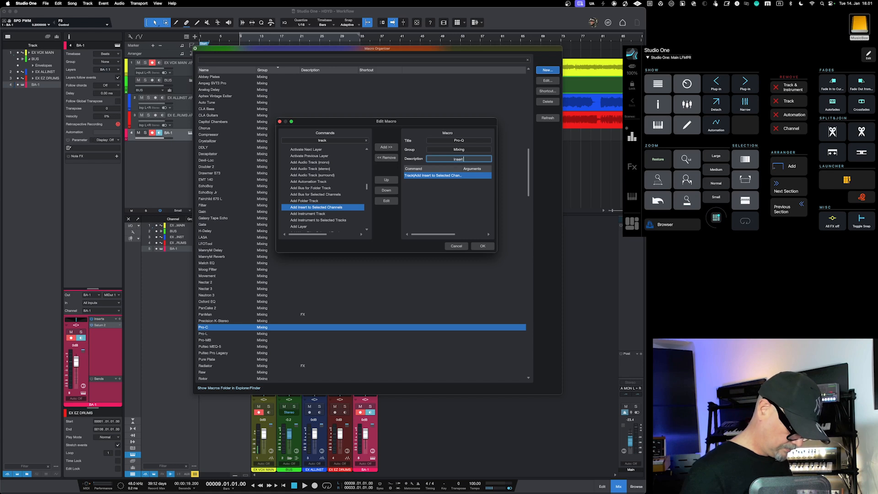
pyautogui.write(' Pro-')
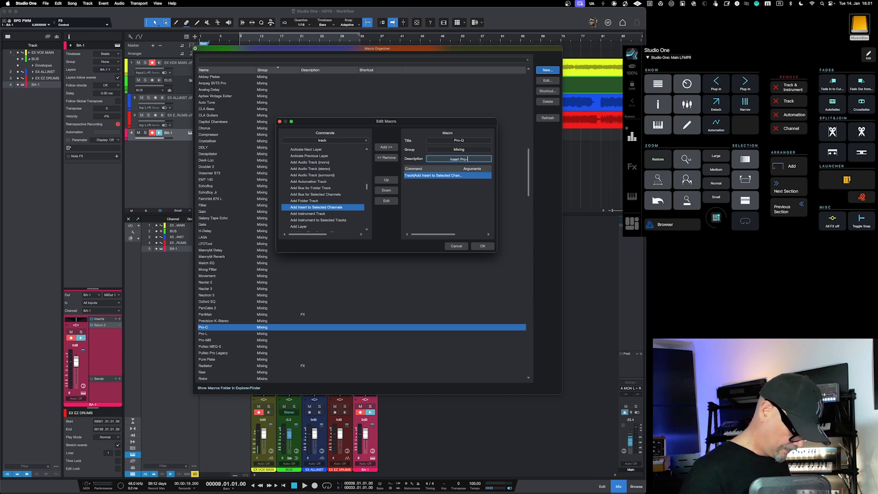
pyautogui.write('Q')
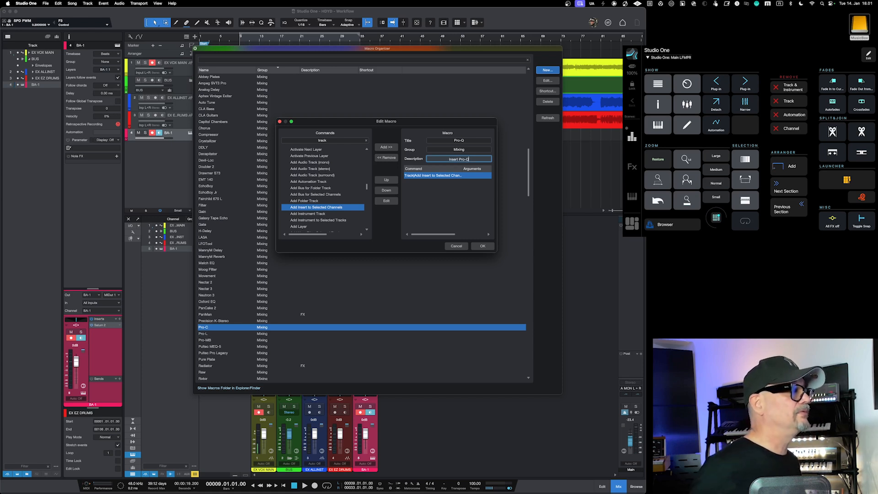
# Step: Set the Add Insert to Selected Channels command's device to FabFilter Pro-Q 3 without a preset, and save the macro
pyautogui.doubleClick(447, 175)
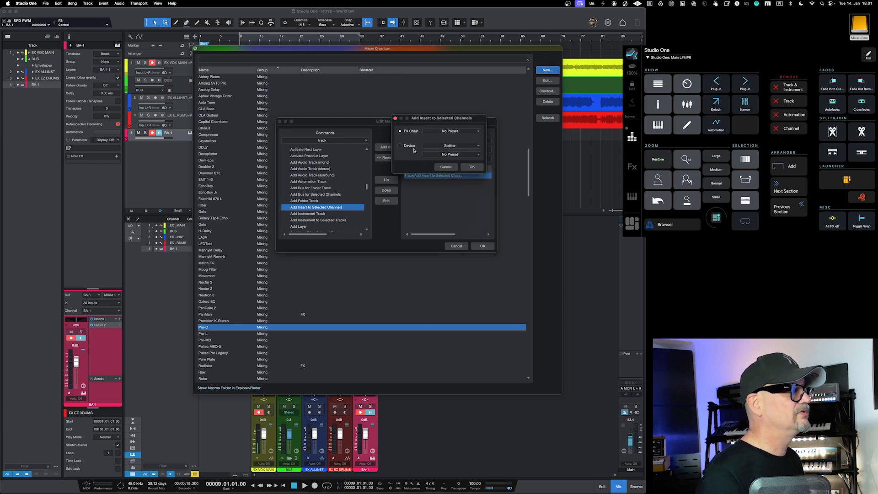
pyautogui.click(438, 147)
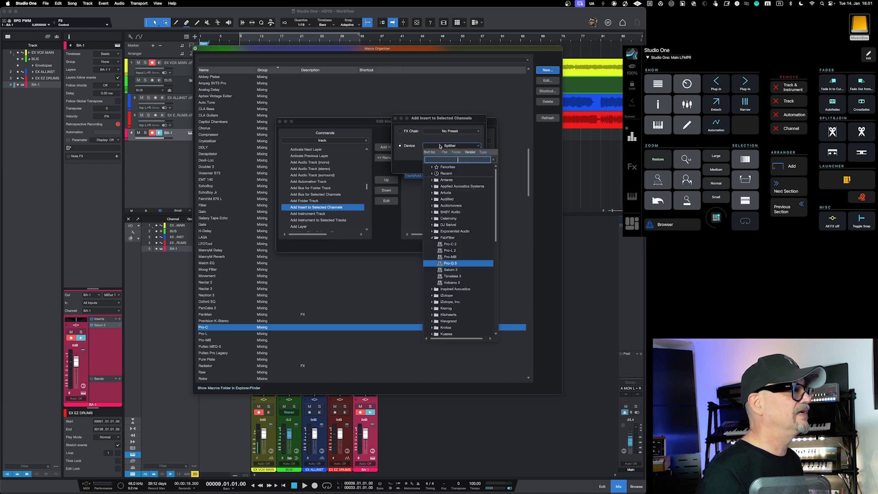
pyautogui.click(449, 264)
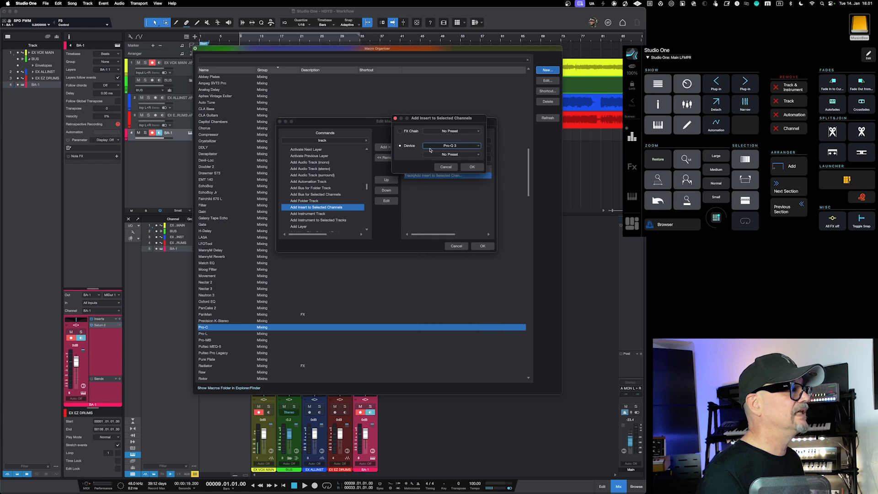
pyautogui.click(467, 168)
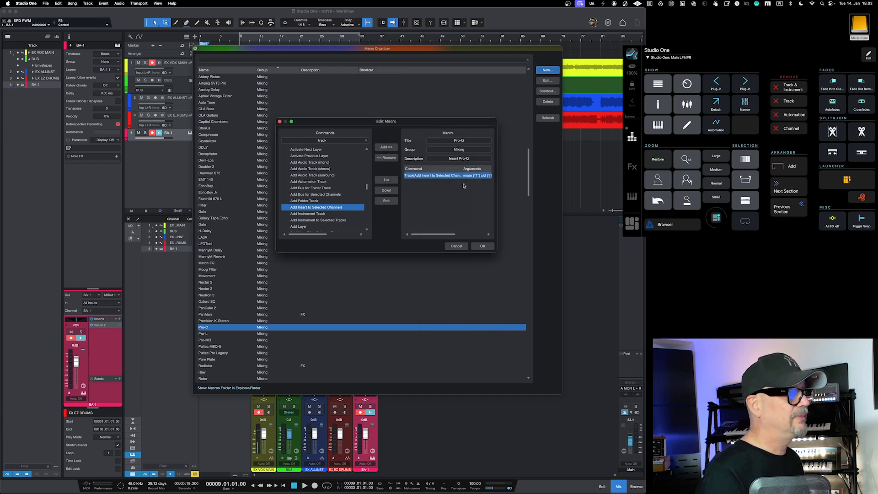
pyautogui.click(482, 247)
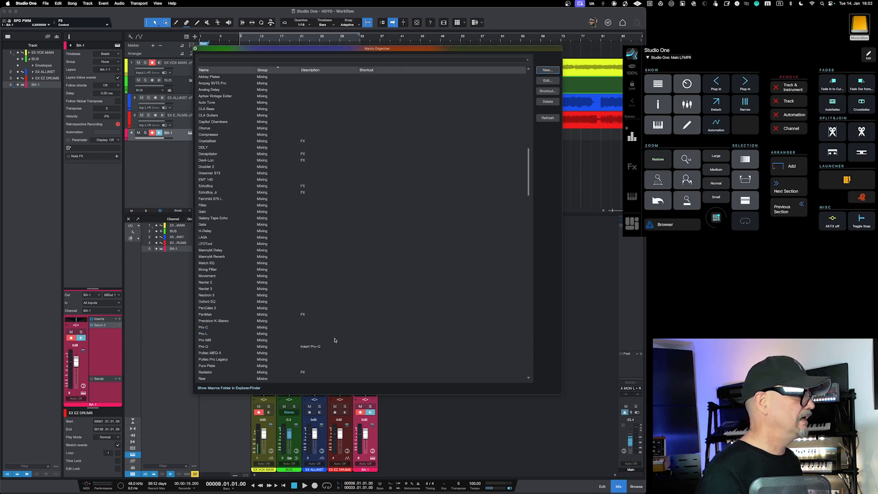
# Step: Assign the keyboard shortcut Option+Shift+Command+P to the Pro-Q macro, save the preferences, and close the Macro Organizer
pyautogui.click(220, 348)
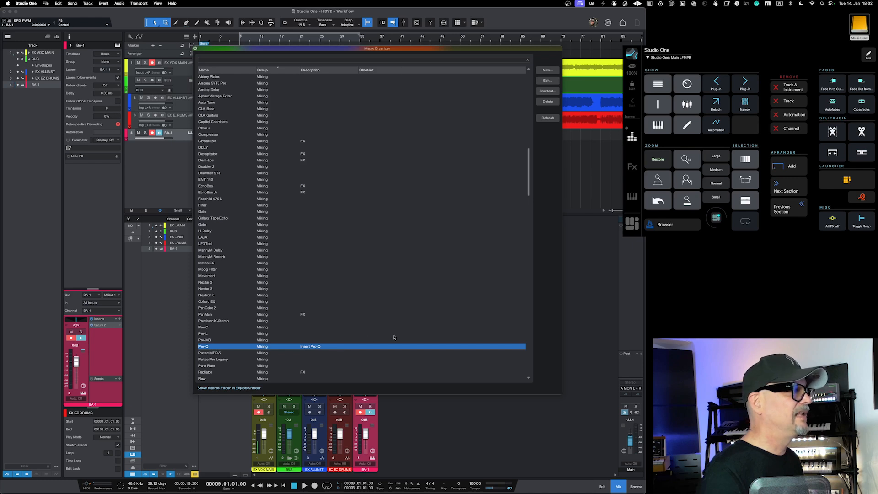
pyautogui.click(545, 92)
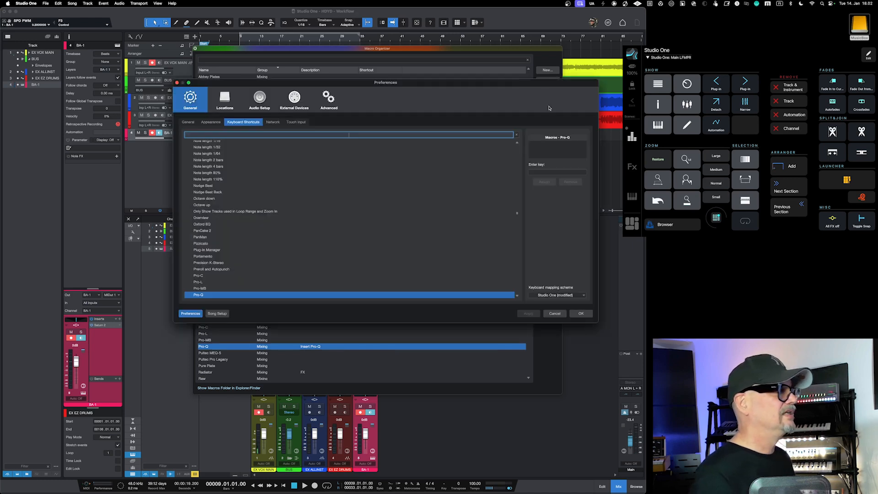
pyautogui.click(546, 172)
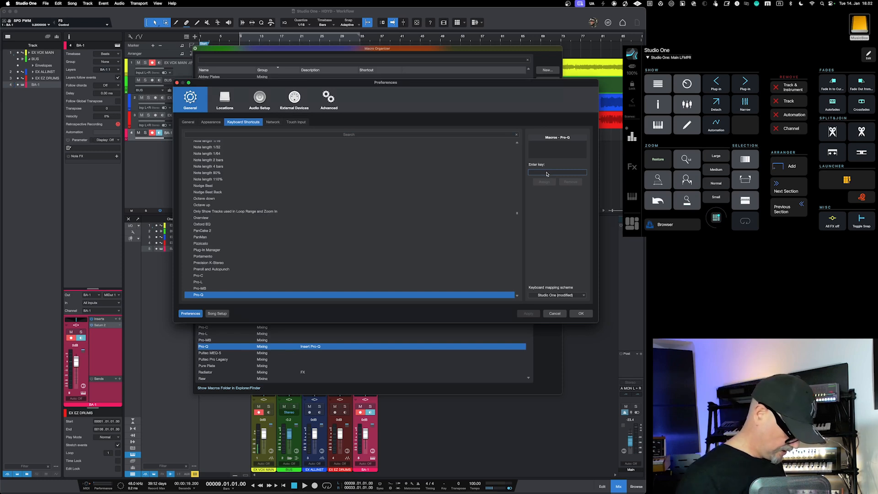
pyautogui.press('alt+shift+super+p')
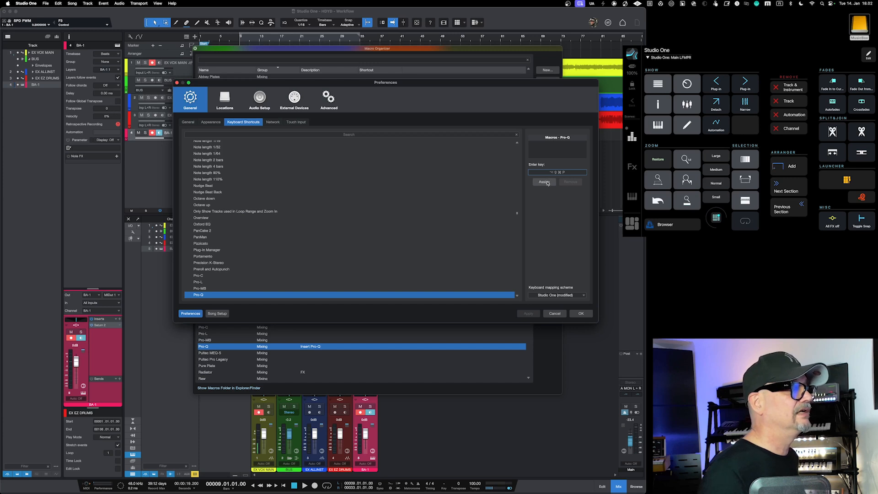
pyautogui.click(544, 182)
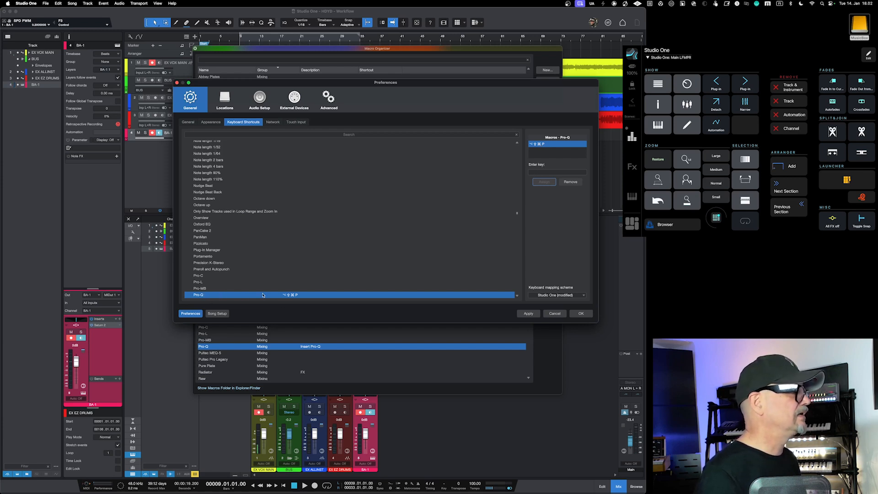
pyautogui.click(579, 313)
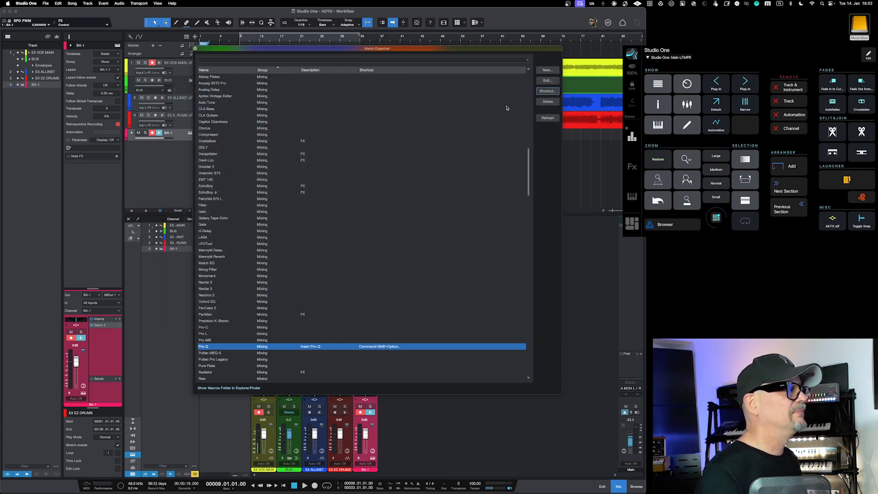
pyautogui.click(195, 49)
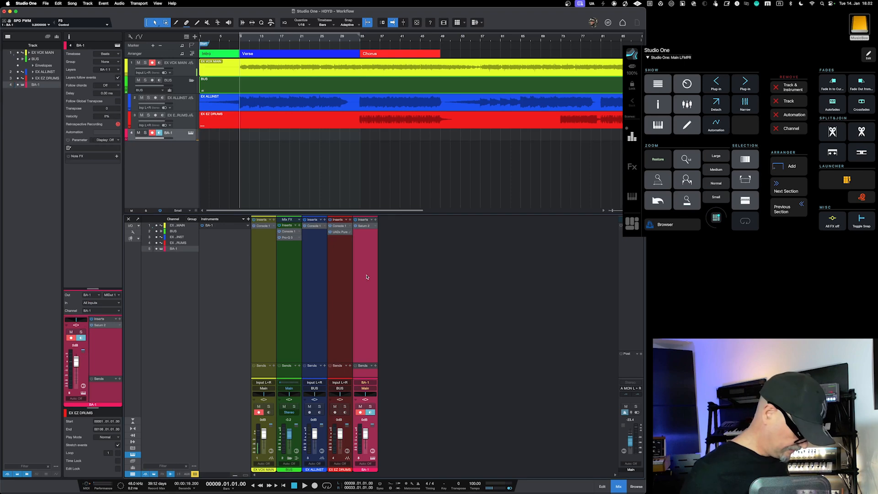
# Step: Test the Pro-Q macro's shortcut on the BA-1 channel, view the inserted plug-in's window above the console, and close it
pyautogui.hotkey('ctrl', 'alt', 'q')
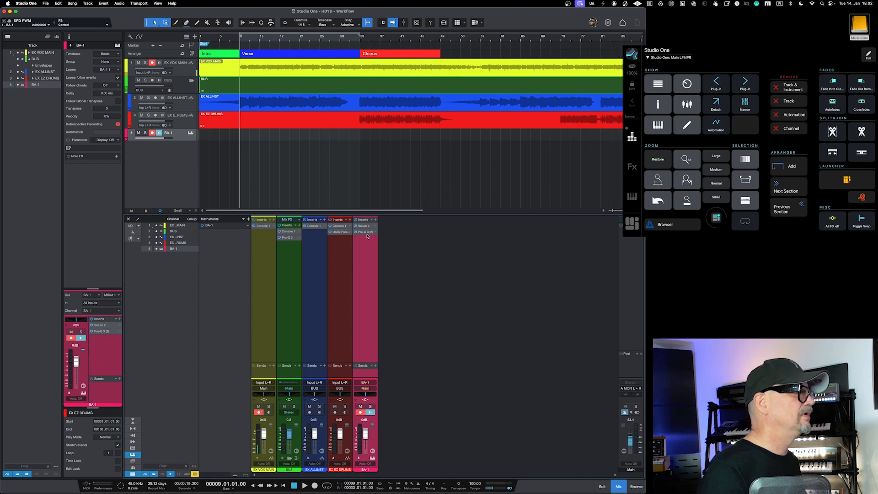
pyautogui.click(367, 234)
pyautogui.doubleClick(365, 233)
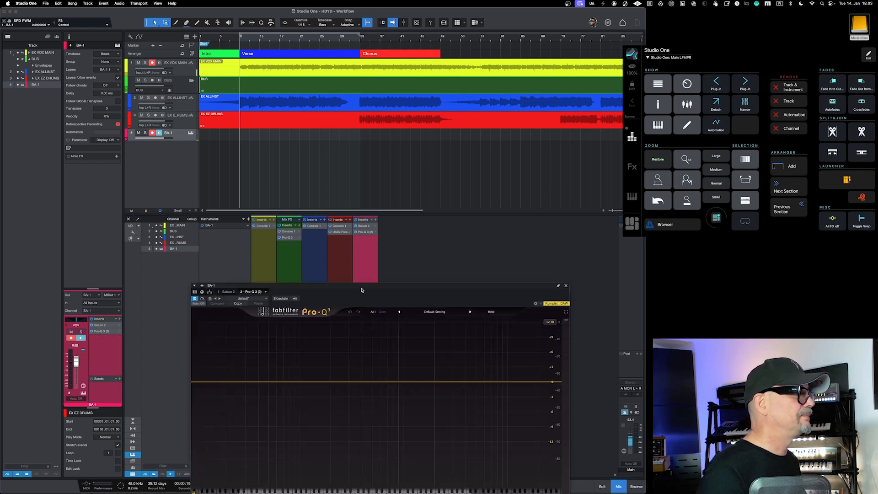
pyautogui.moveTo(361, 286); pyautogui.dragTo(365, 181)
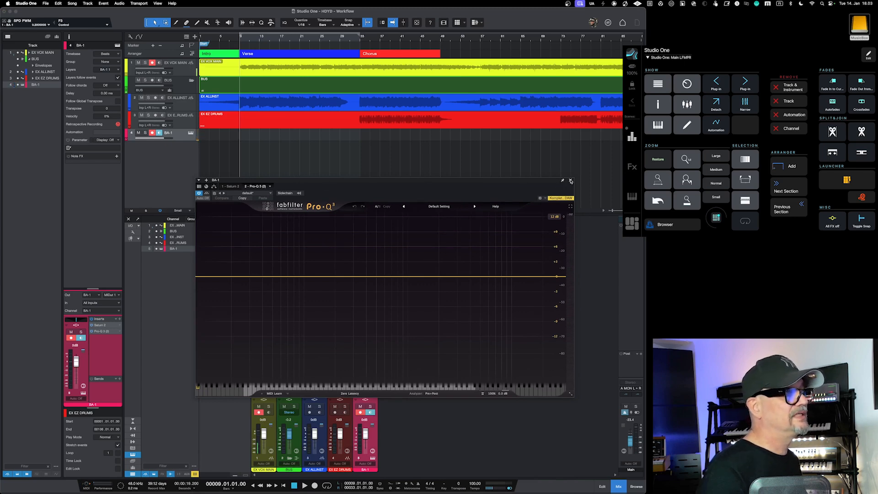
pyautogui.click(570, 180)
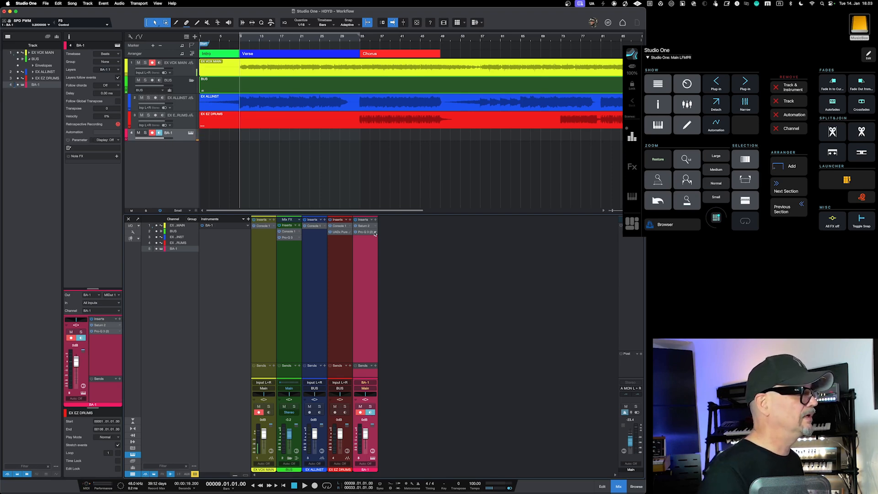
# Step: Disable the Pro-Q 3 insert on the BA-1 channel and remove it
pyautogui.click(375, 232)
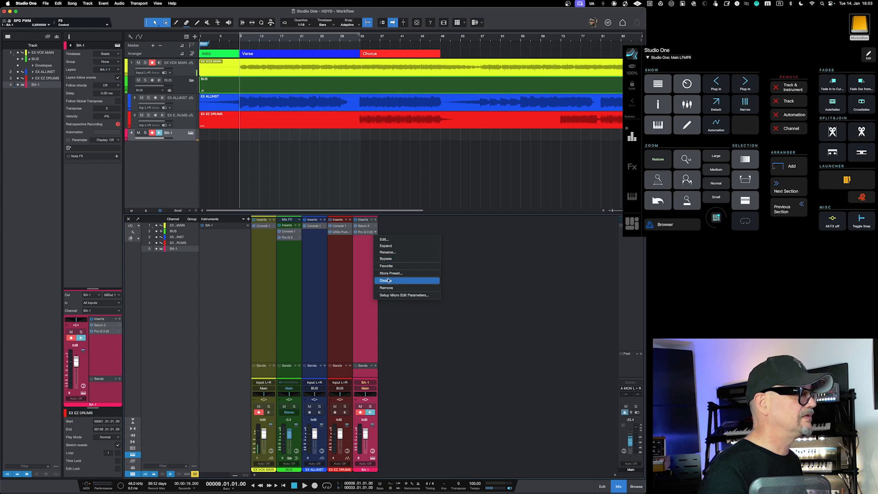
pyautogui.click(386, 280)
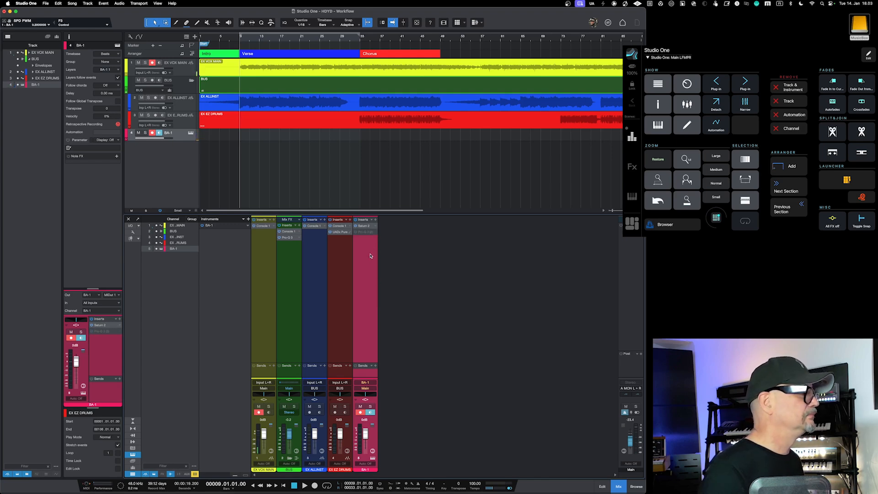
pyautogui.click(375, 232)
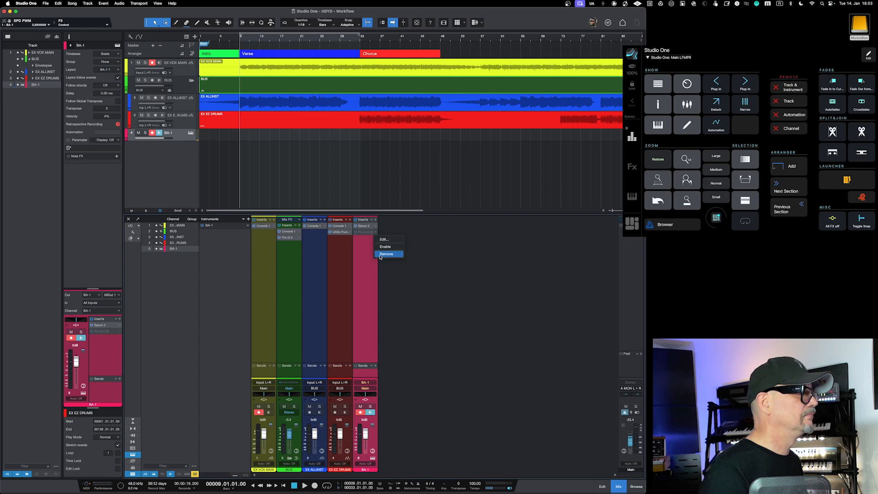
pyautogui.click(380, 256)
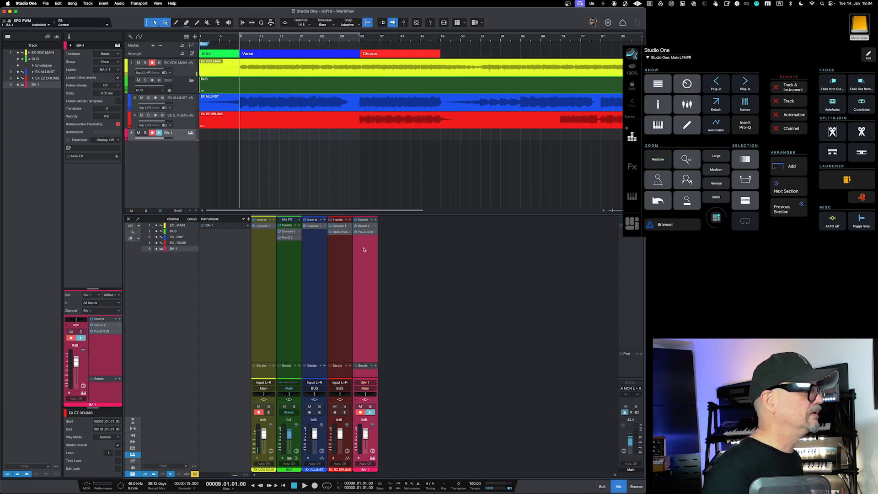
# Step: Check the Pro-Q 3 insert on the BA-1 channel by opening its plug-in window, and close the window
pyautogui.click(363, 232)
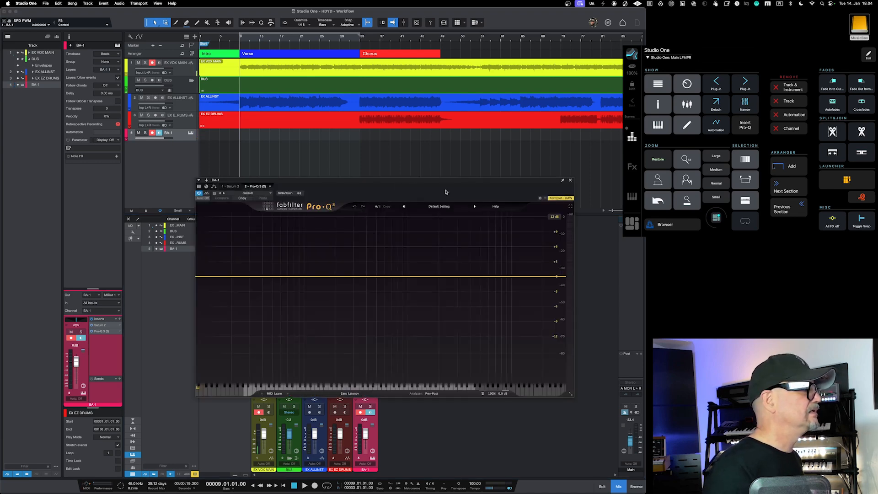
pyautogui.click(570, 180)
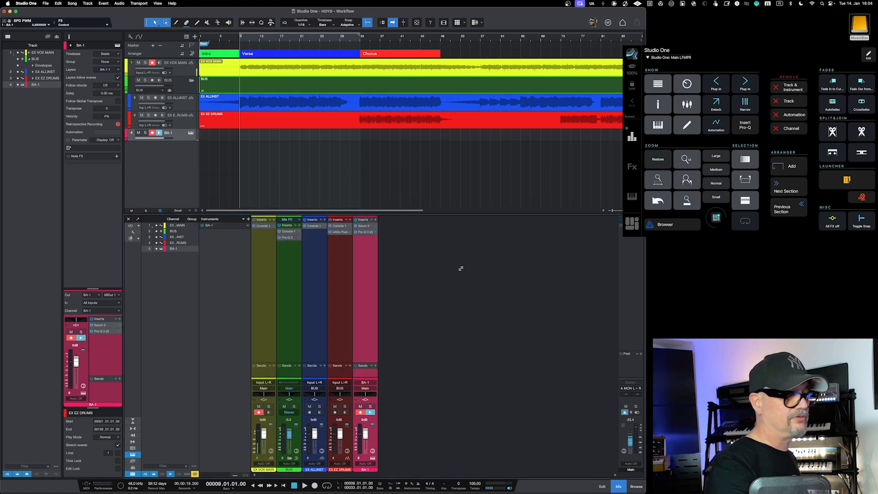
# Step: Toggle the console's visibility and detach it into a separate floating window
pyautogui.press('F3')
pyautogui.press('F3')
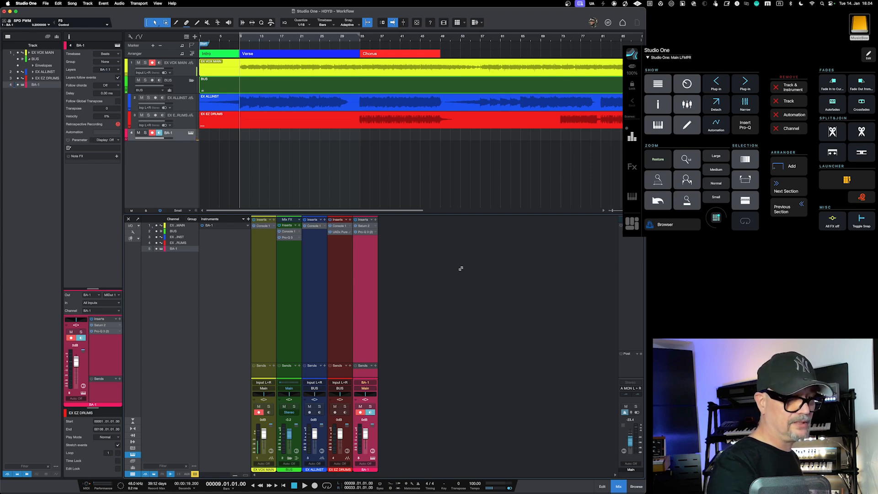
pyautogui.hotkey('shift', 'F3')
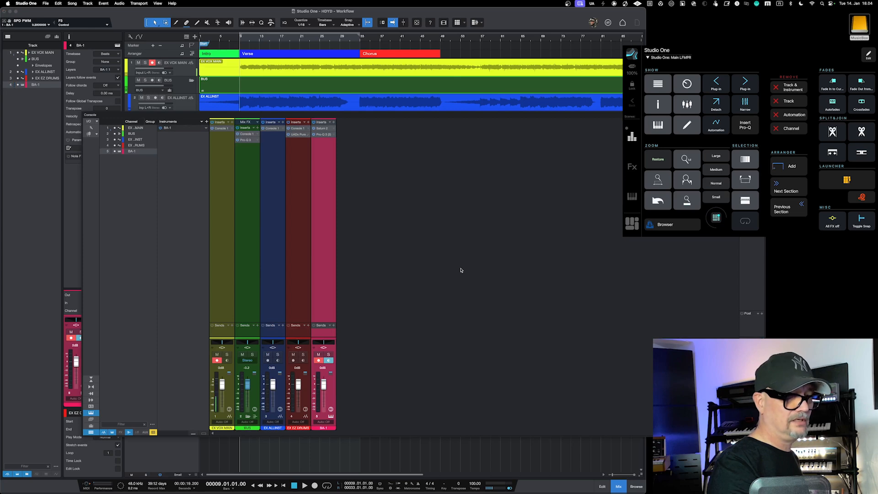
# Step: Dock the floating console back into the main window below the arrangement
pyautogui.hotkey('shift', 'F3')
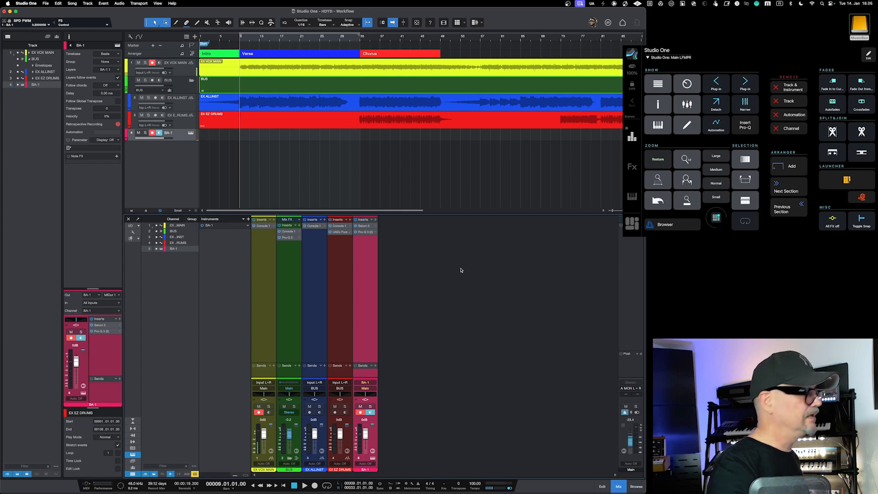
# Step: Open the BA-1 channel editor, switch back and forth between its Pro-Q 3 and Saturn 2 plug-ins, and close the editor
pyautogui.press('F11')
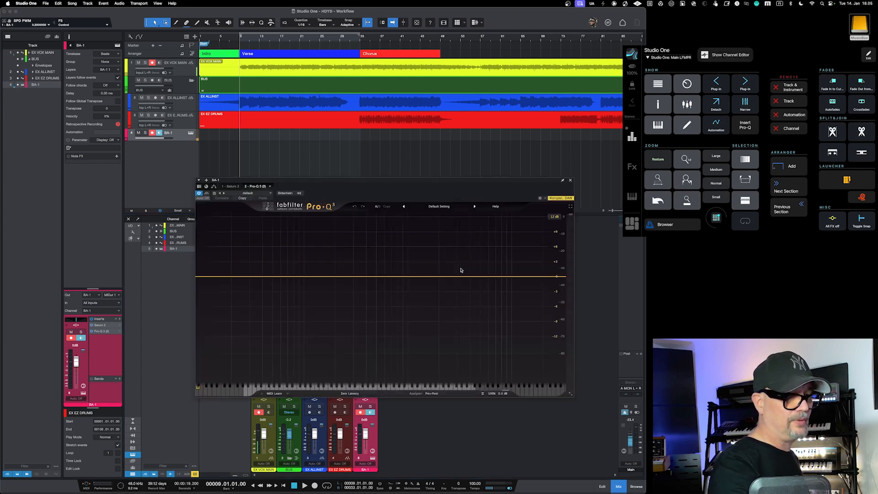
pyautogui.press('super+Page_Up')
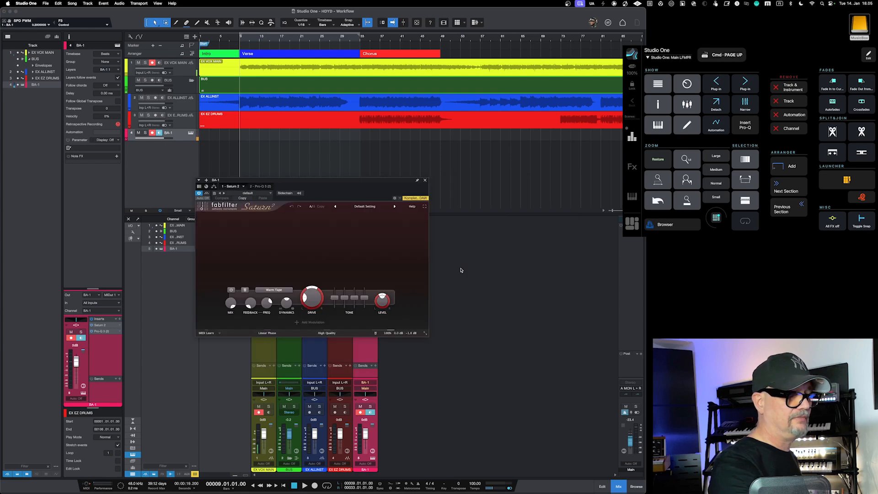
pyautogui.press('super+Page_Down')
pyautogui.press('super+Page_Up')
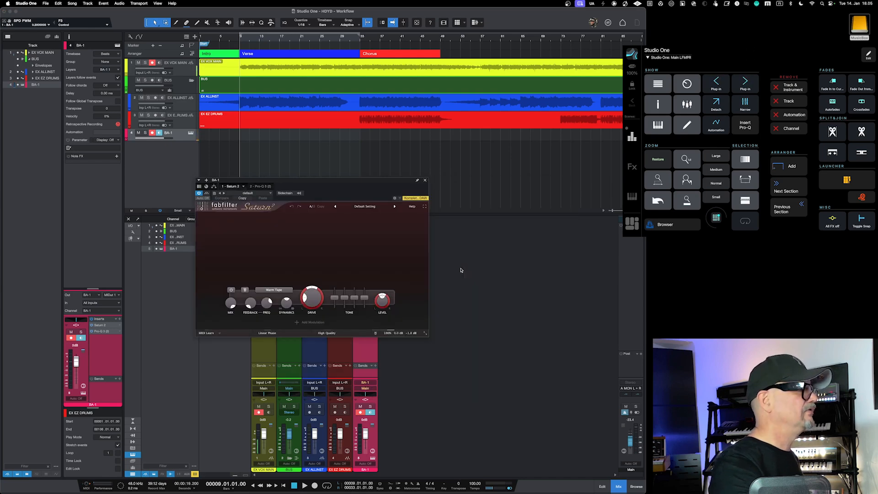
pyautogui.press('super+Page_Down')
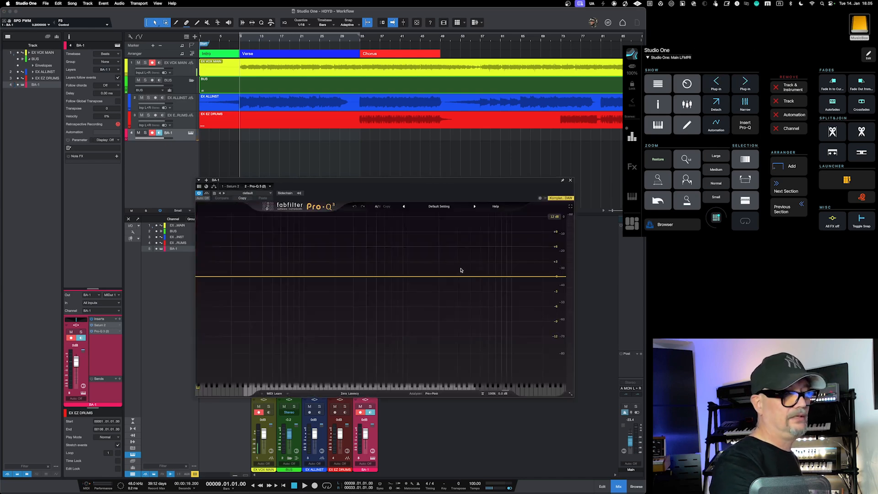
pyautogui.press('super+Page_Up')
pyautogui.press('F11')
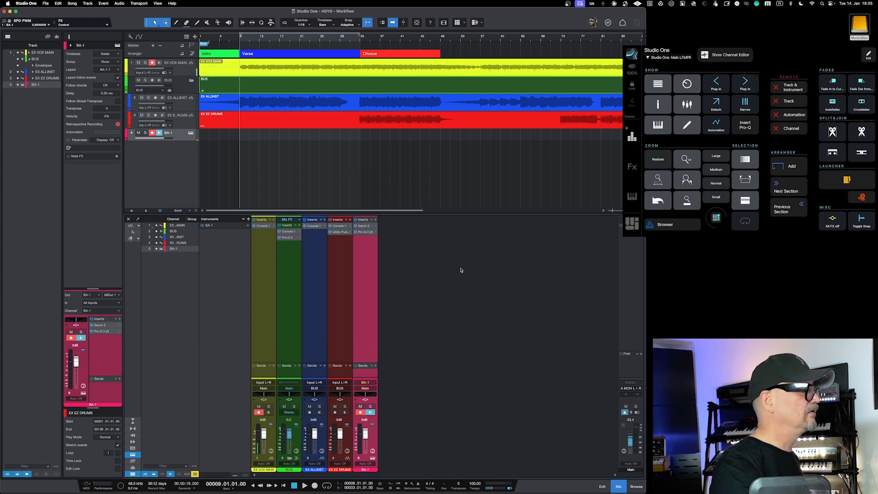
# Step: Select the BUS track and view its inserts in the channel editor, switching from Console 1 to Pro-Q 3 before closing the editor
pyautogui.press('Up')
pyautogui.press('Up')
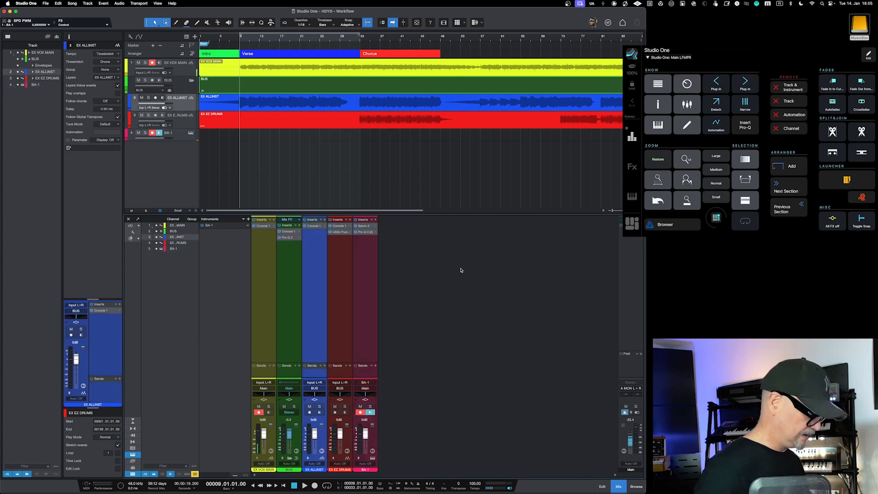
pyautogui.press('Up')
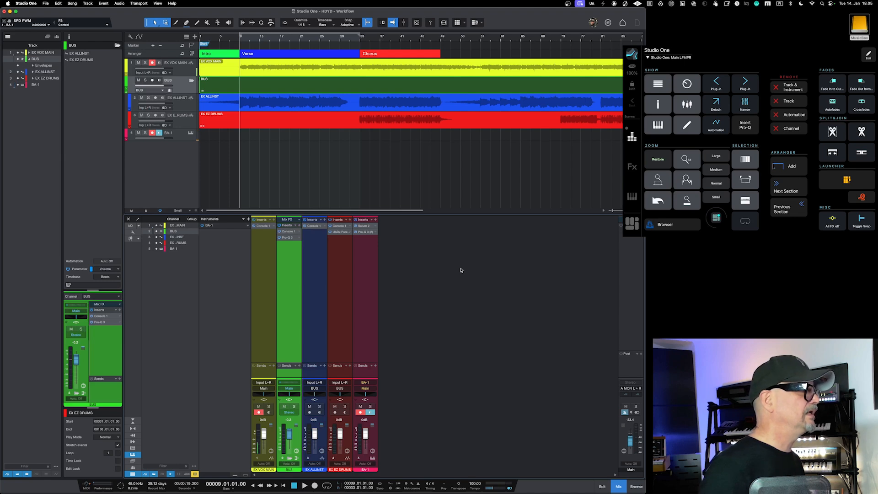
pyautogui.press('F11')
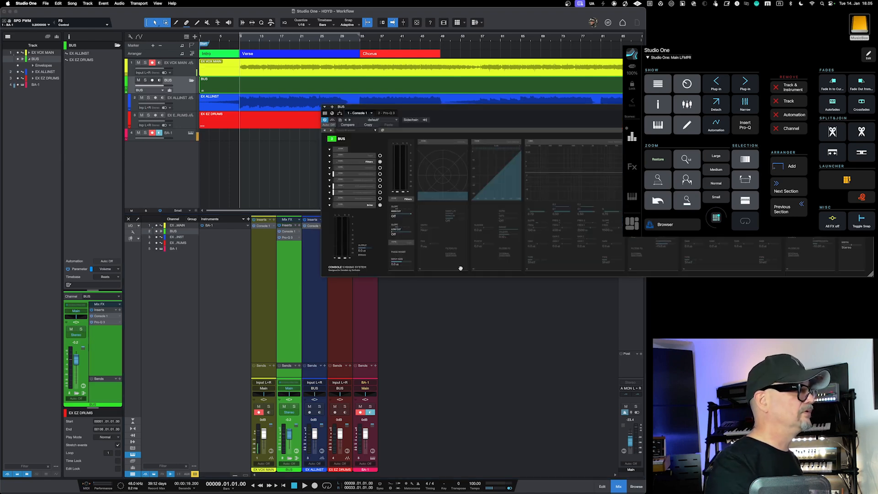
pyautogui.hotkey('ctrl', 'pagedown')
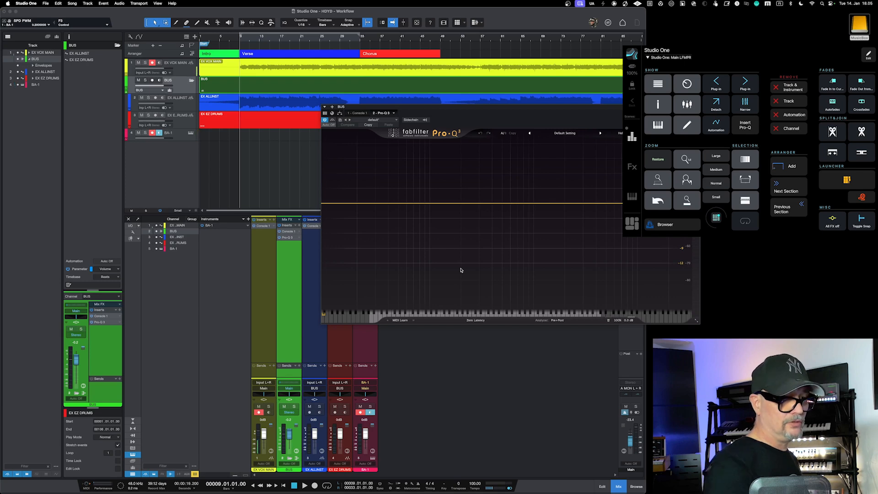
pyautogui.press('F11')
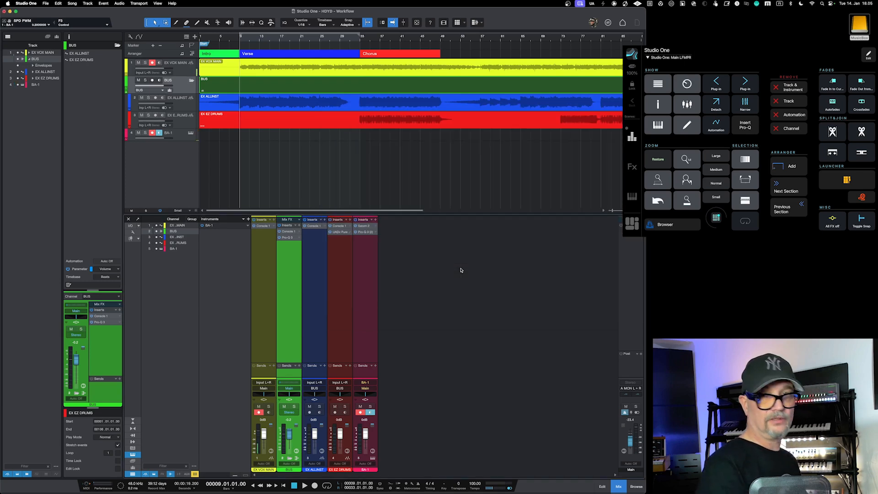